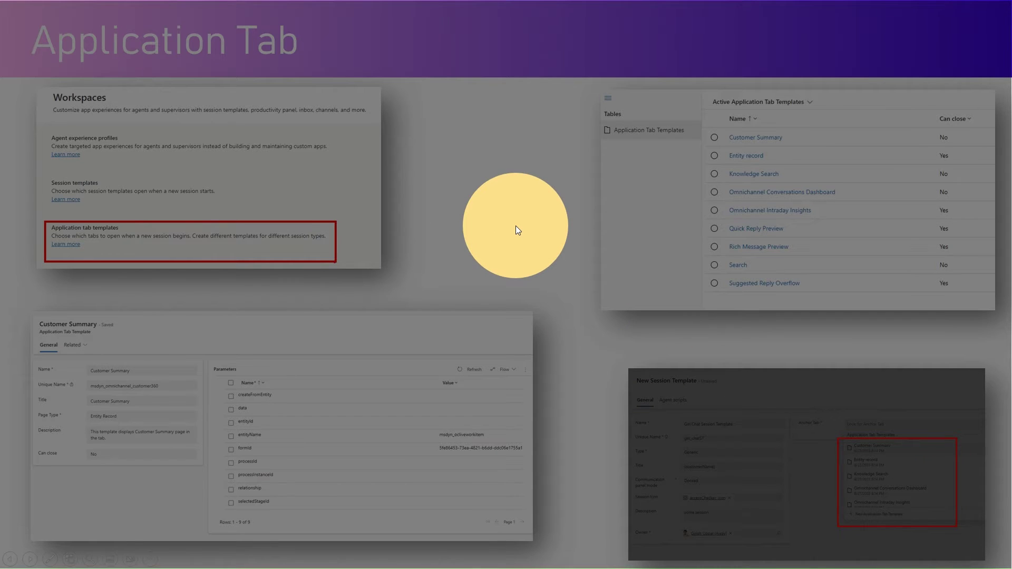
- Exit the Application Tab slide and return to the Omnichannel chat session
key(Escape)
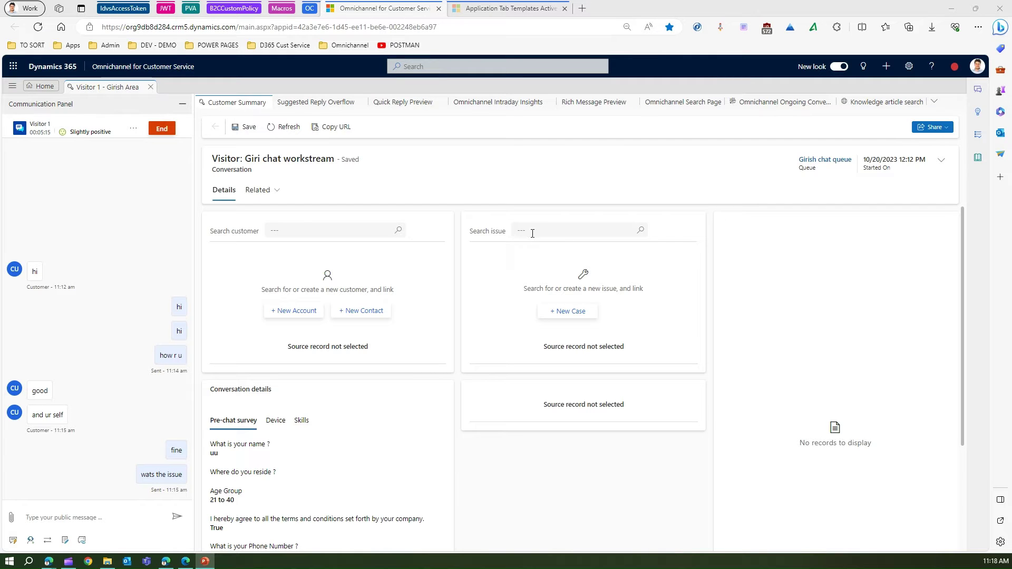
- Send the visitor the reply "hi" in the chat session
click(85, 516)
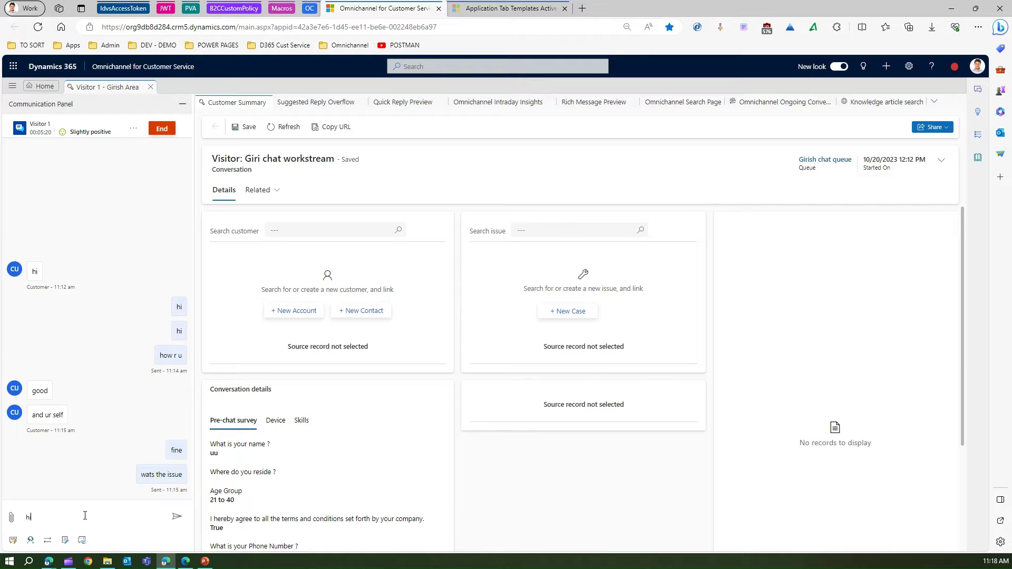
text(hi)
key(Return)
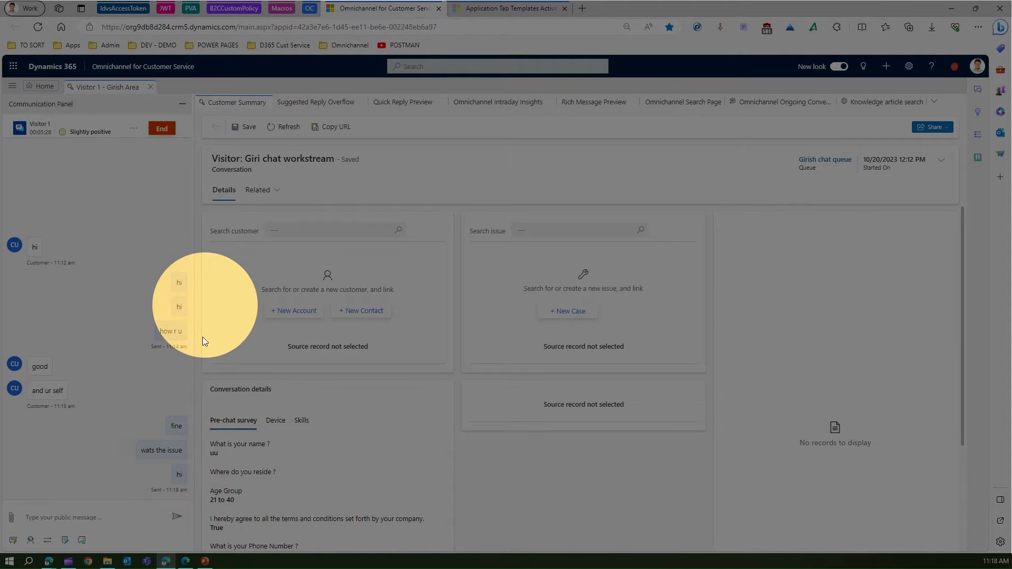
- Collapse, restore and widen the communication panel, then bring up the Application Tab Templates list
click(184, 108)
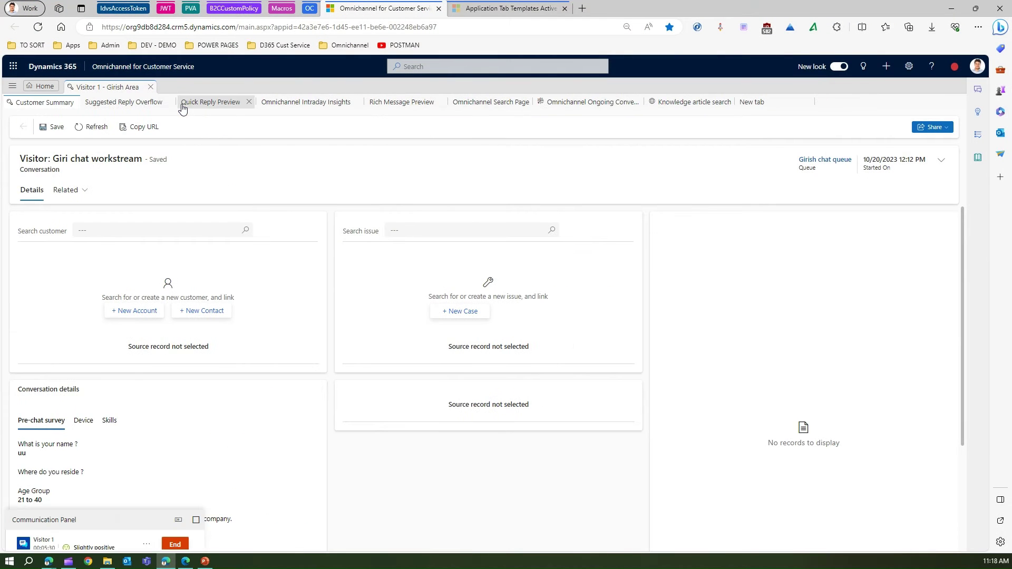
click(195, 520)
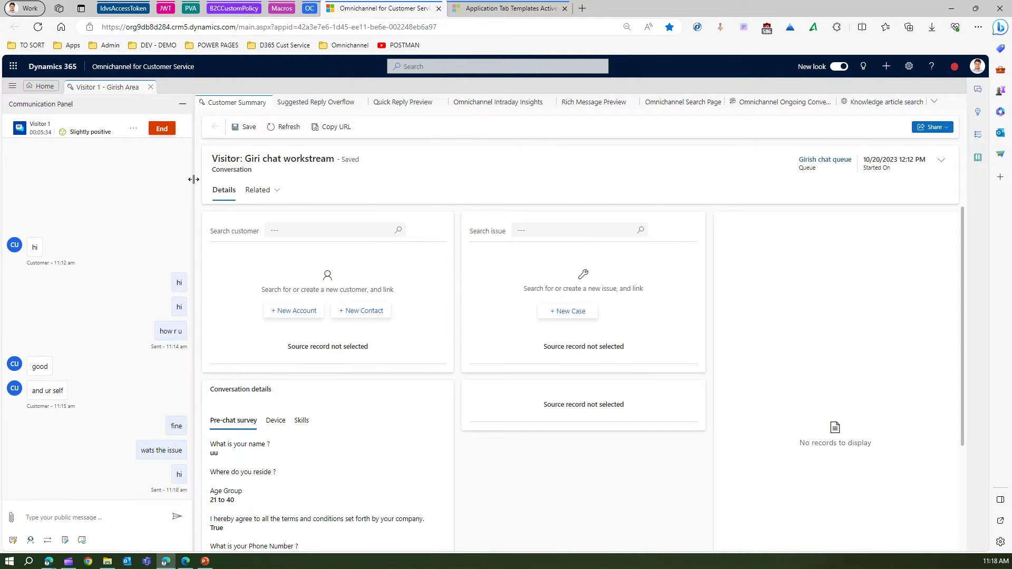
drag(192, 181, 228, 202)
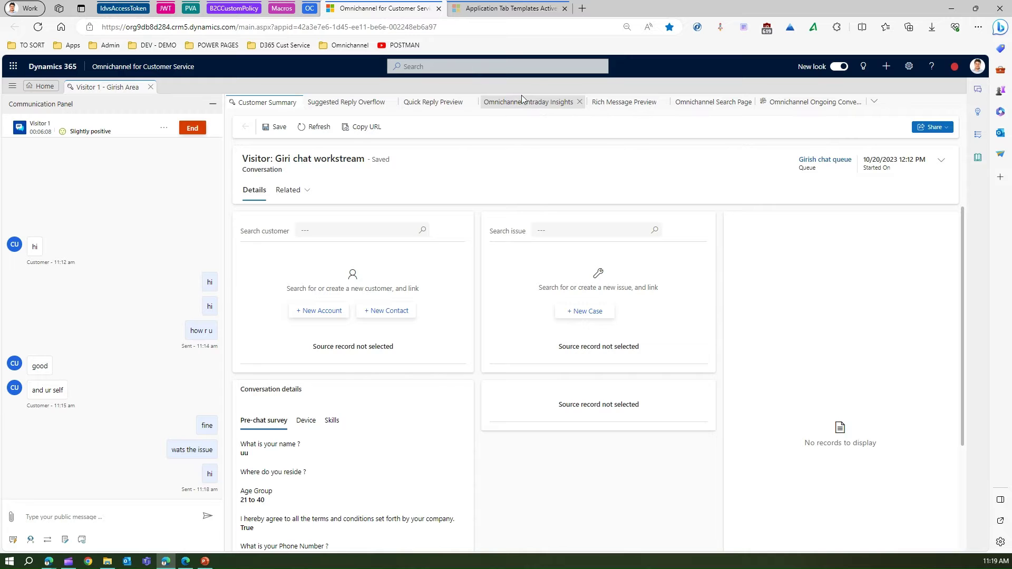
click(517, 11)
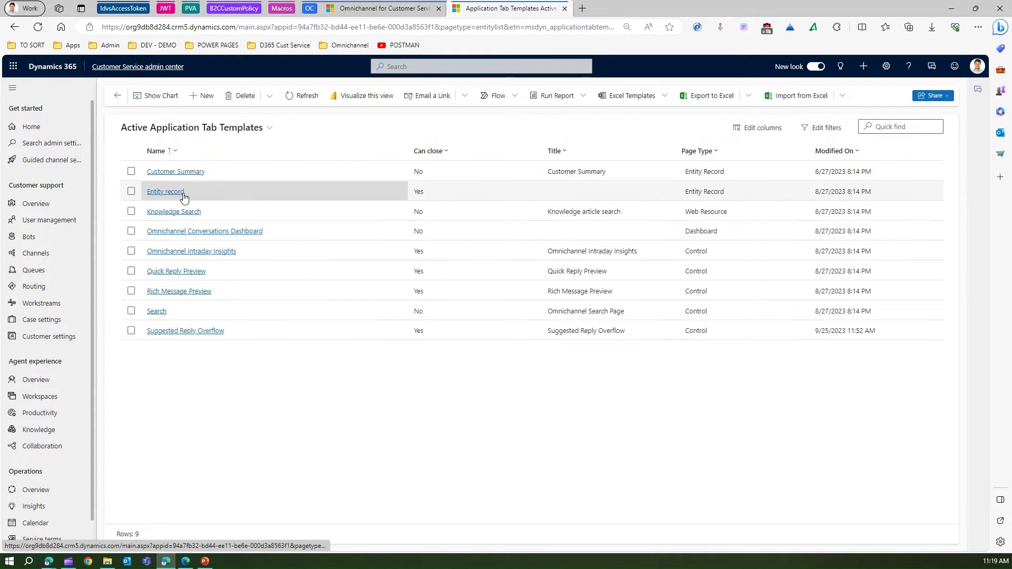
click(382, 9)
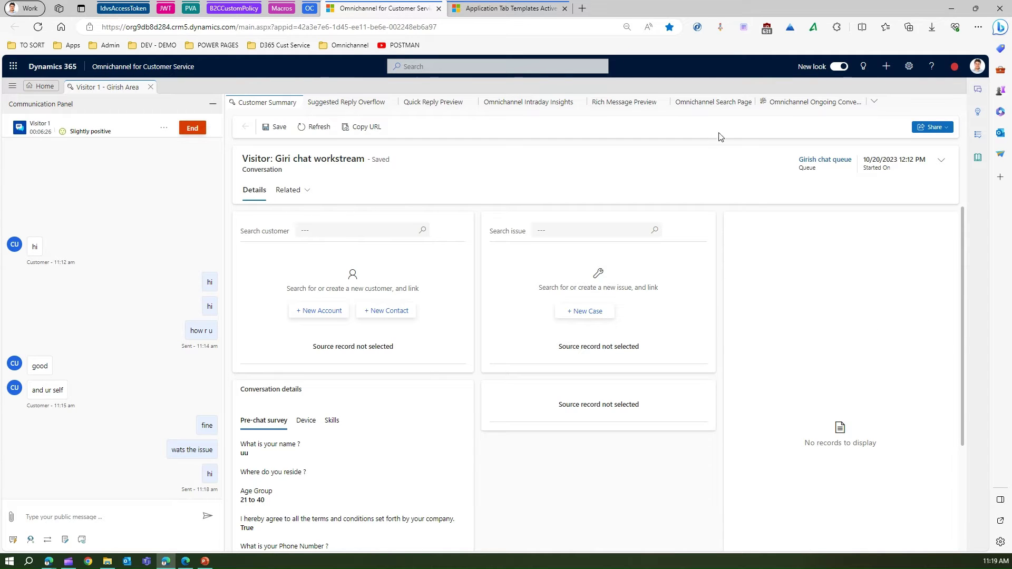
click(874, 101)
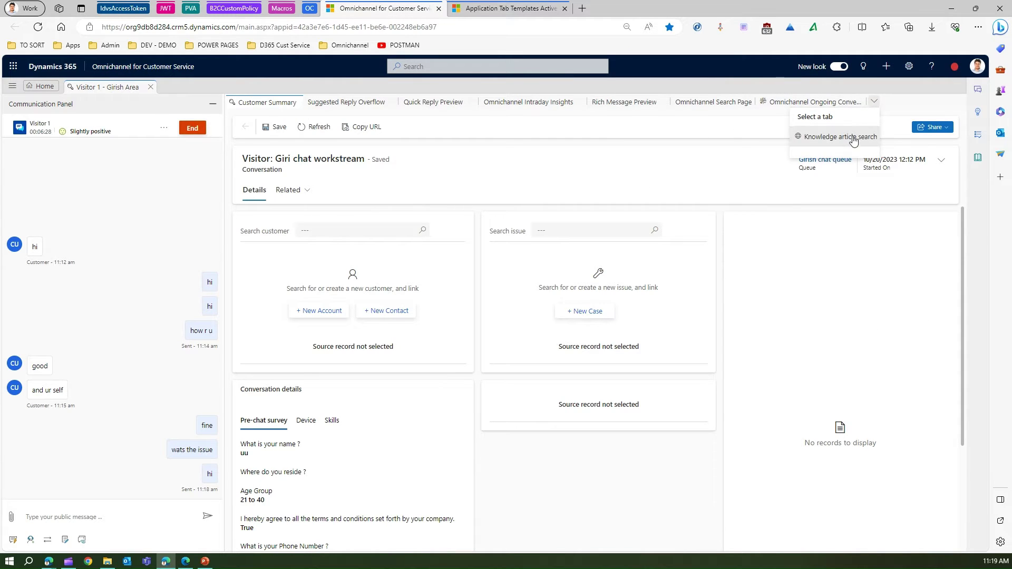
click(506, 8)
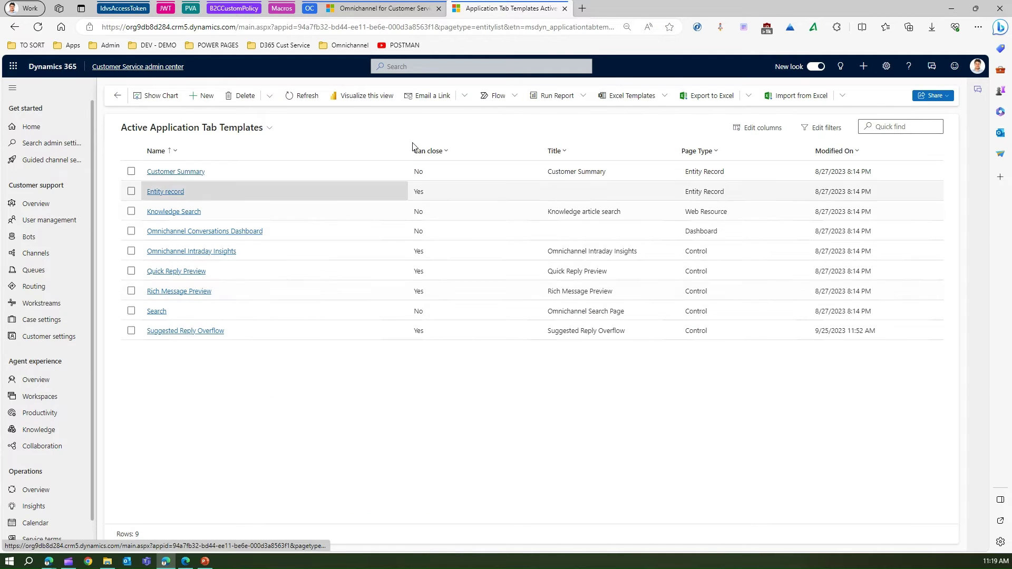
click(411, 10)
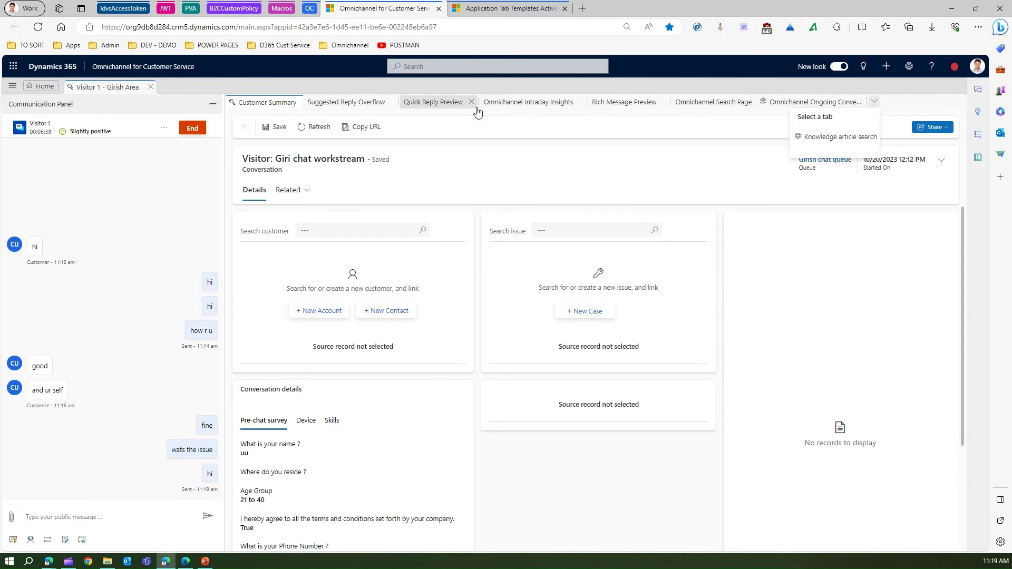
click(477, 12)
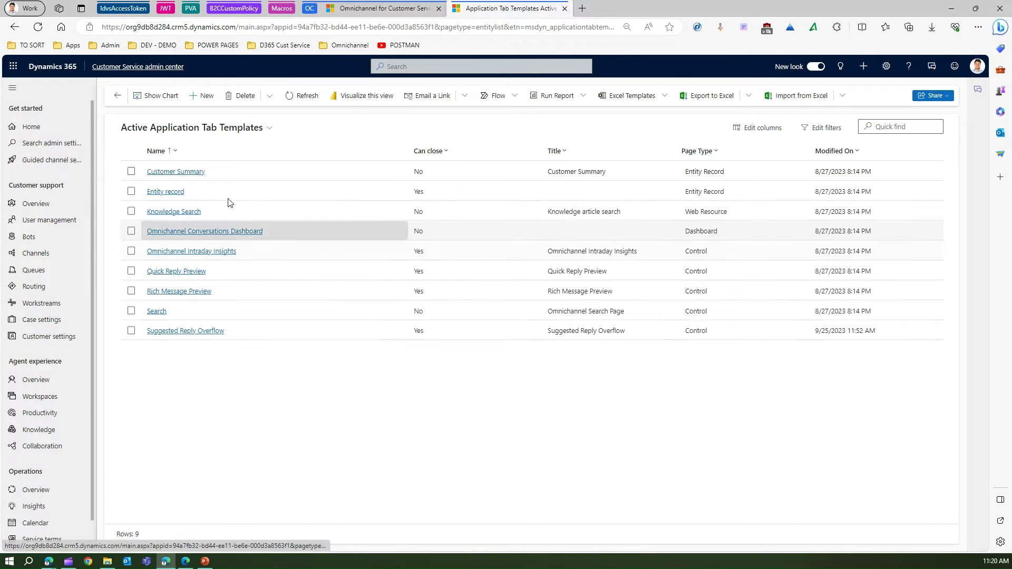
click(179, 173)
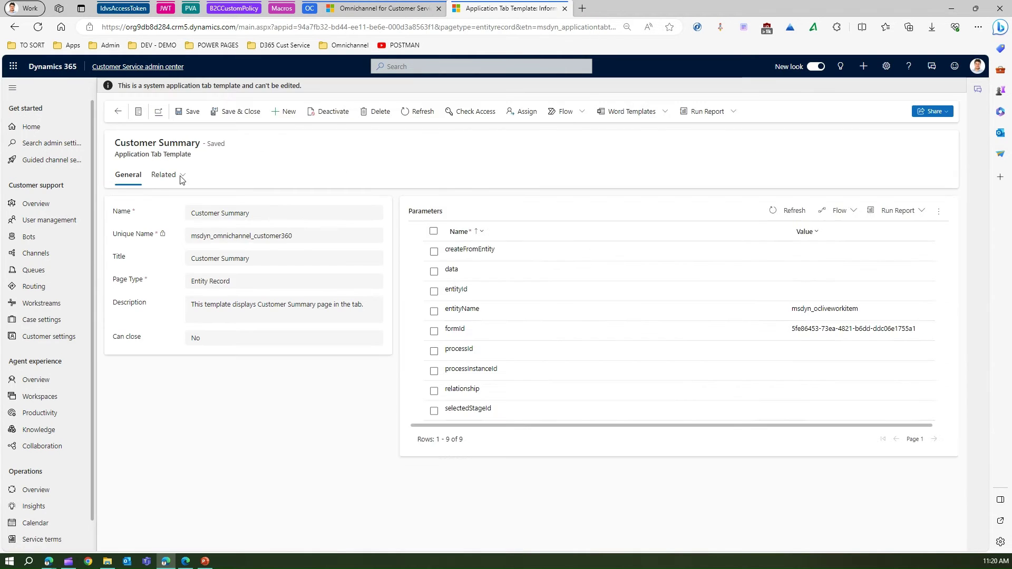
- Check the Customer Summary template's Page Type options, then start a blank new application tab template
click(221, 285)
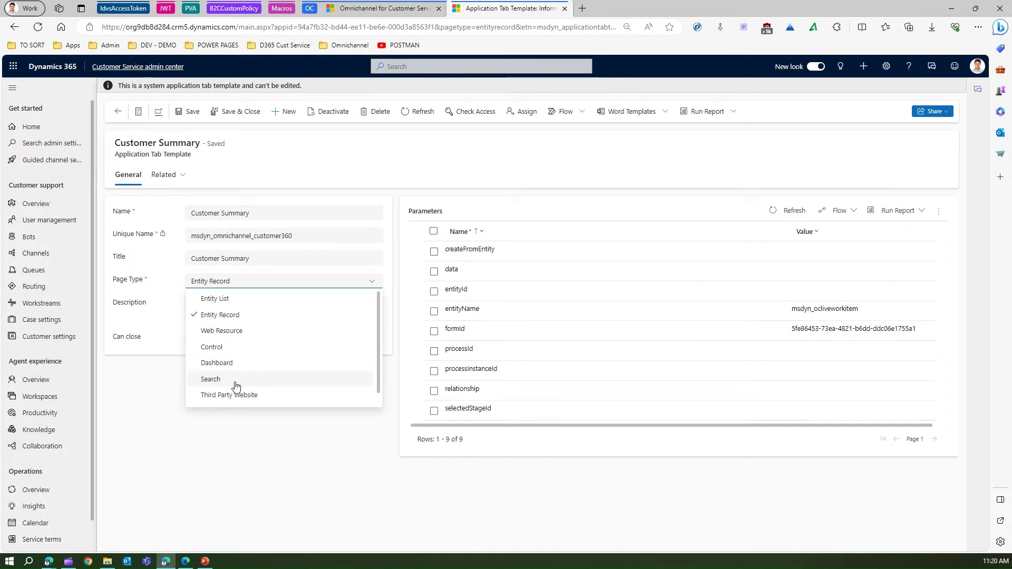
click(312, 491)
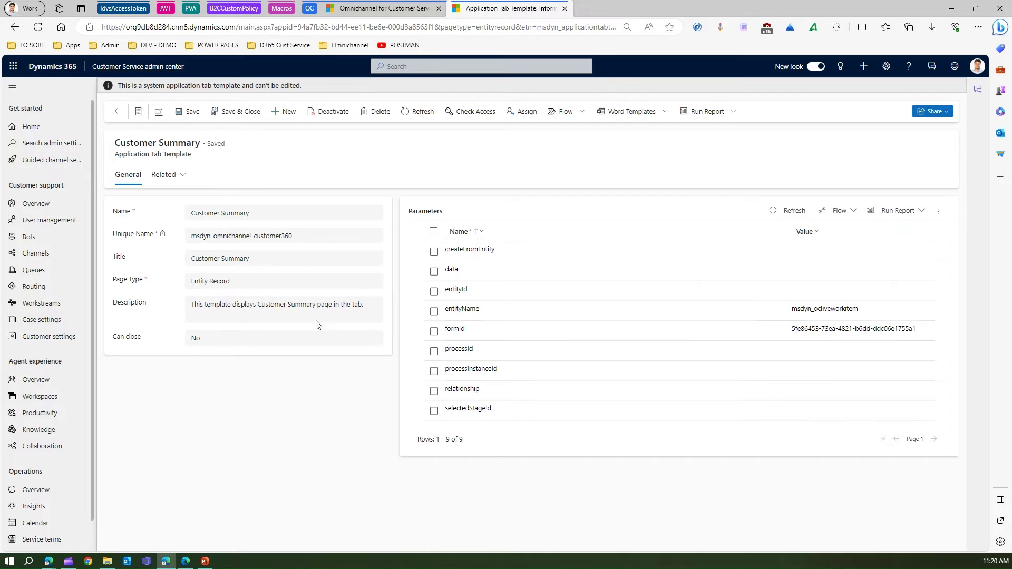
click(289, 111)
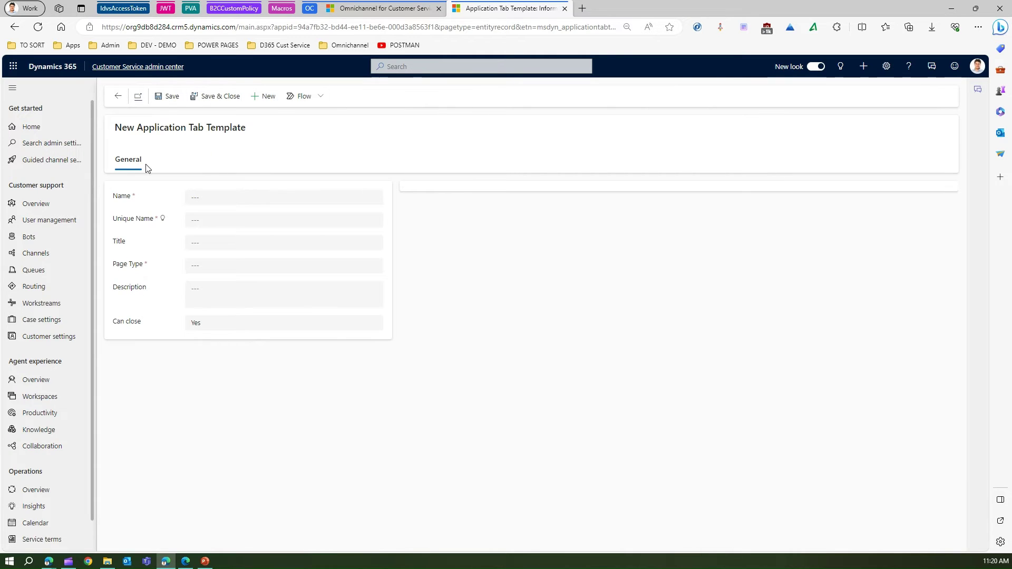
- Enter Name TPT, Unique Name gir_tsss, Title TPT and Page Type Third Party Website, then save
click(224, 197)
click(200, 220)
click(202, 247)
click(203, 269)
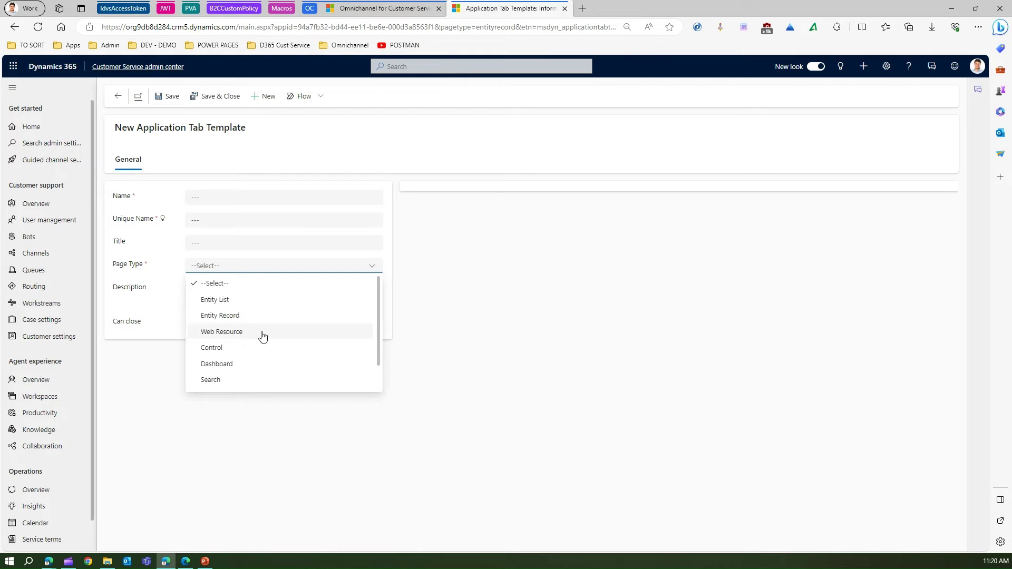
scroll(326, 382, down, 2)
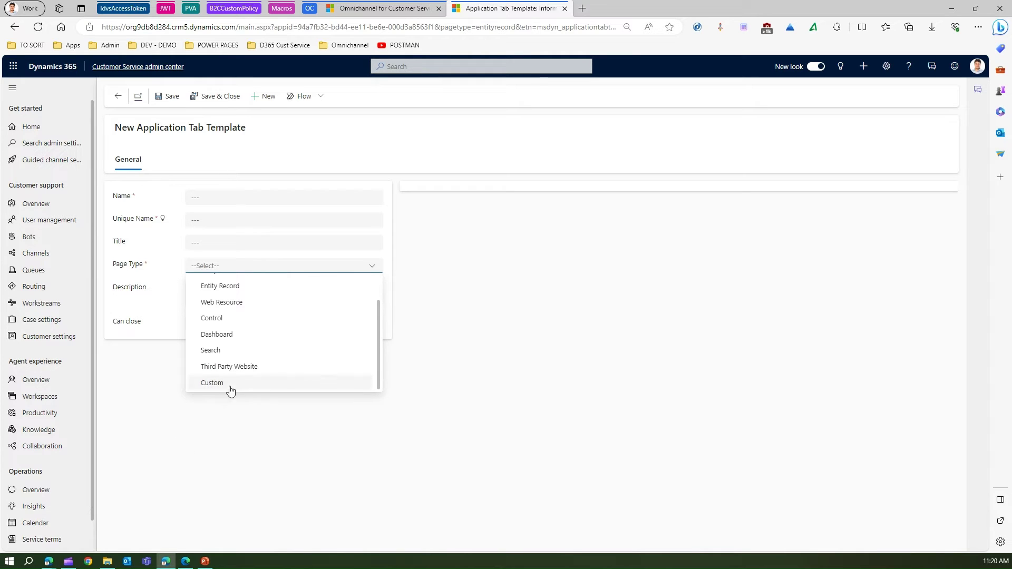
click(246, 368)
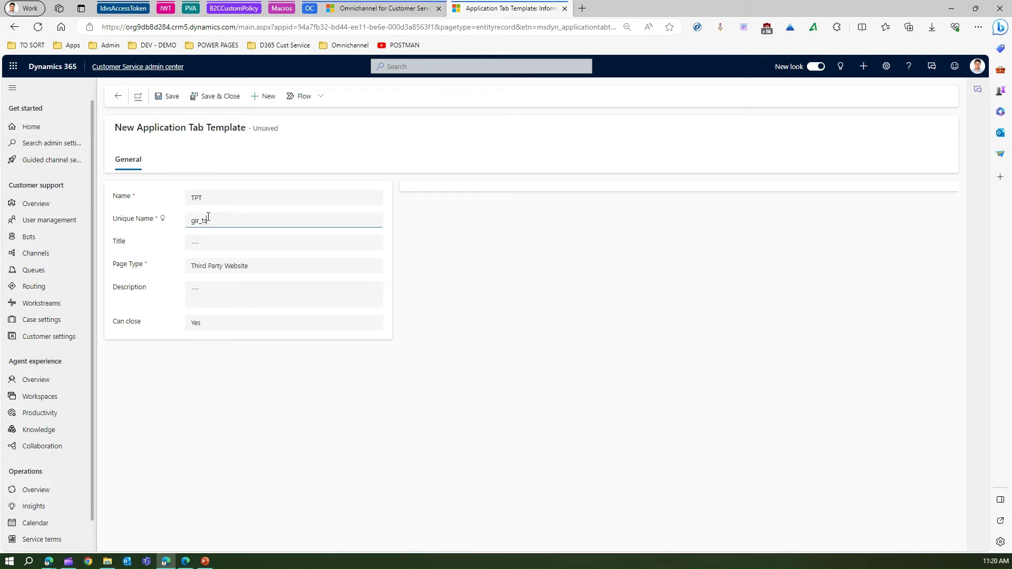
click(225, 244)
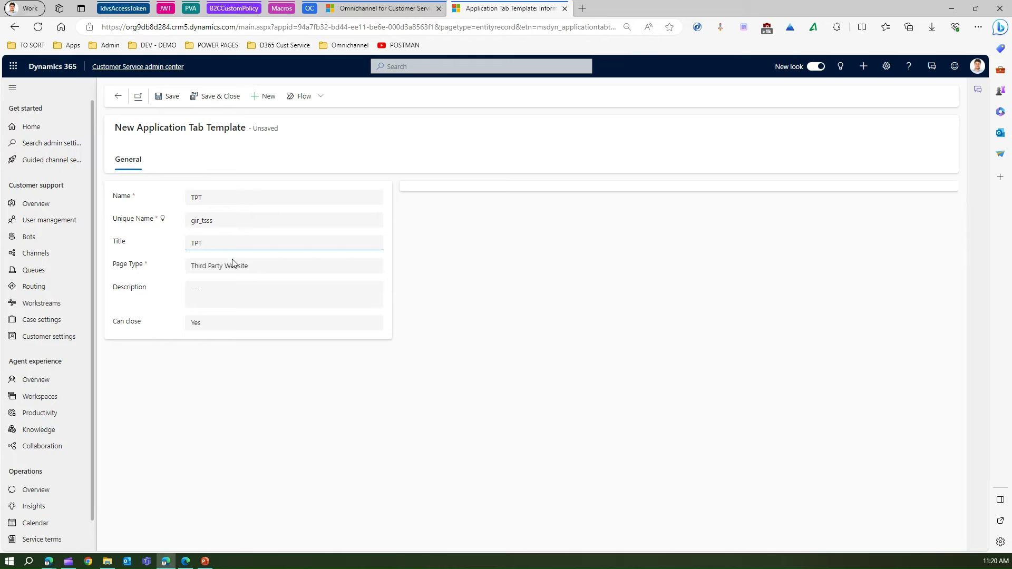
text(TPT)
click(172, 97)
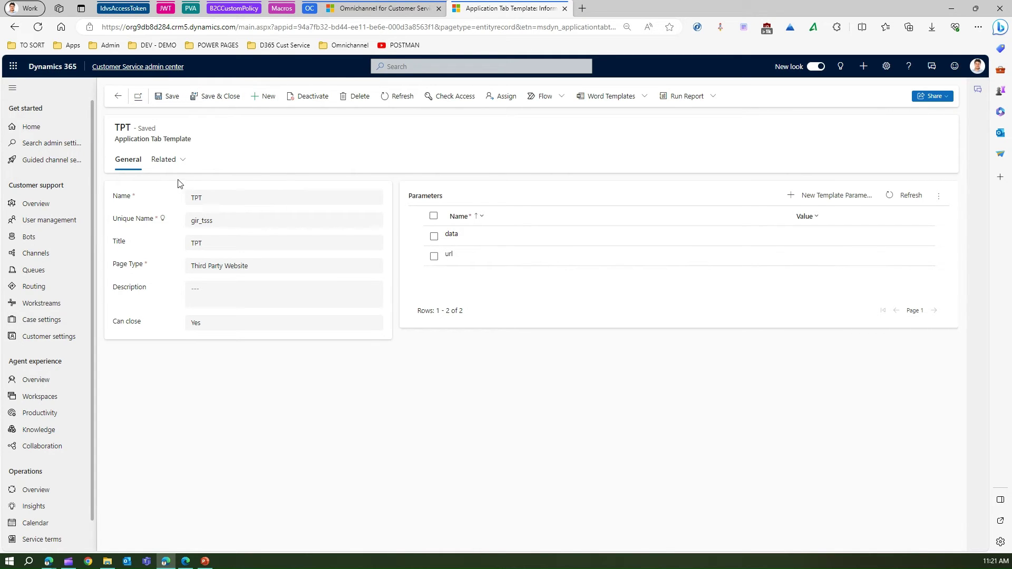
key(alt+Left)
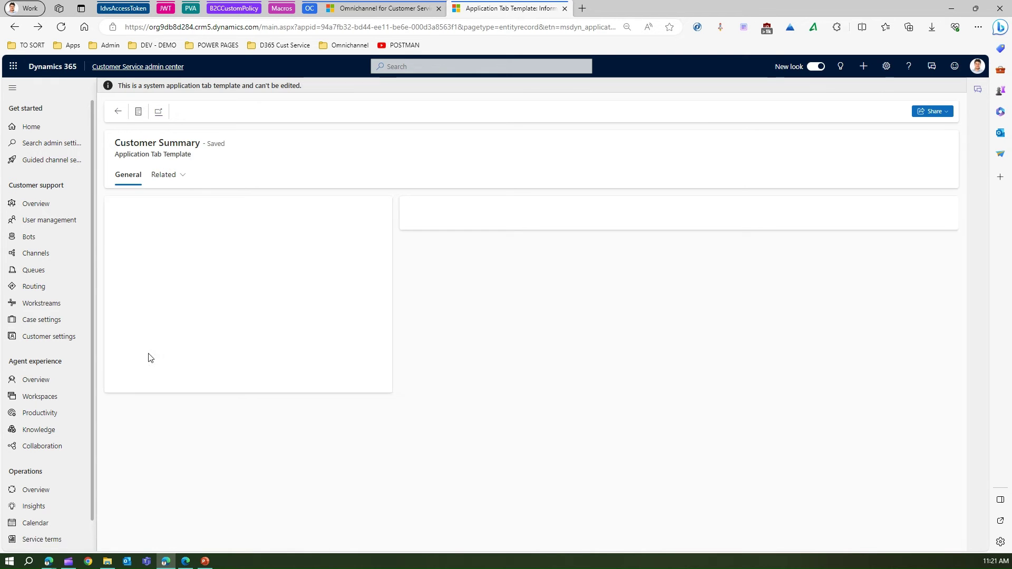
- Go to Workspaces, manage Session templates, and open the Giri Chat Session Template
click(56, 399)
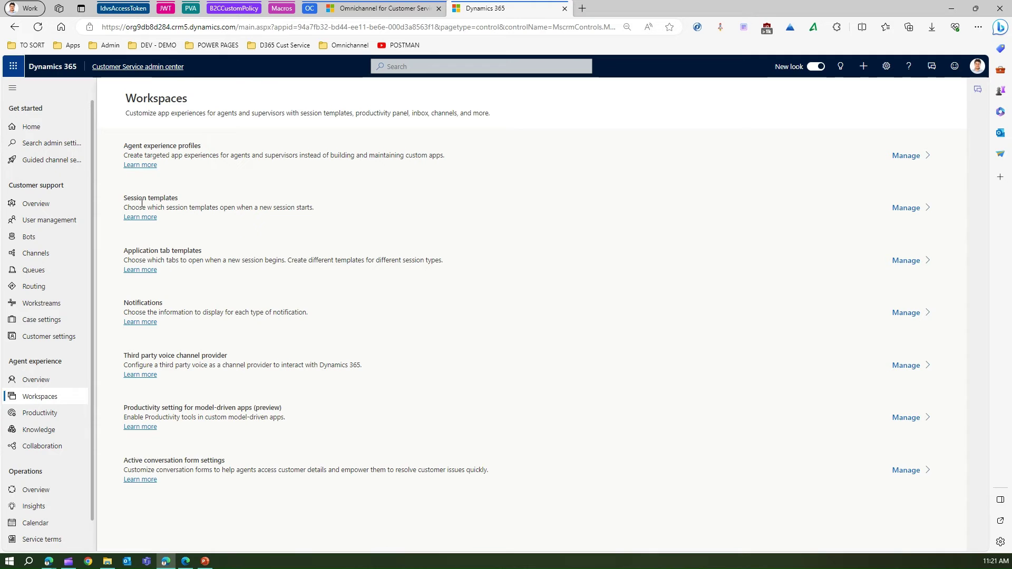
click(906, 208)
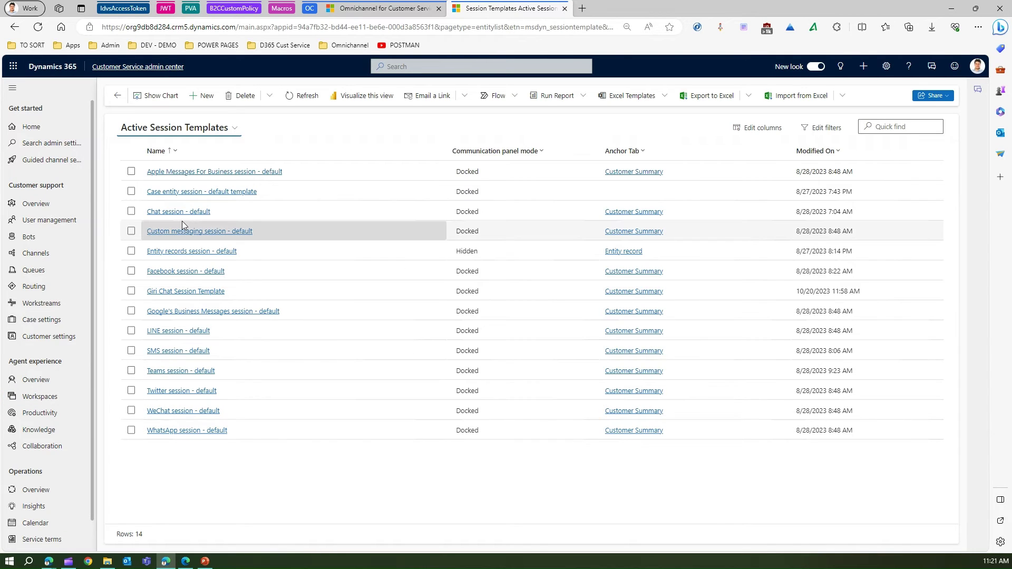
click(197, 292)
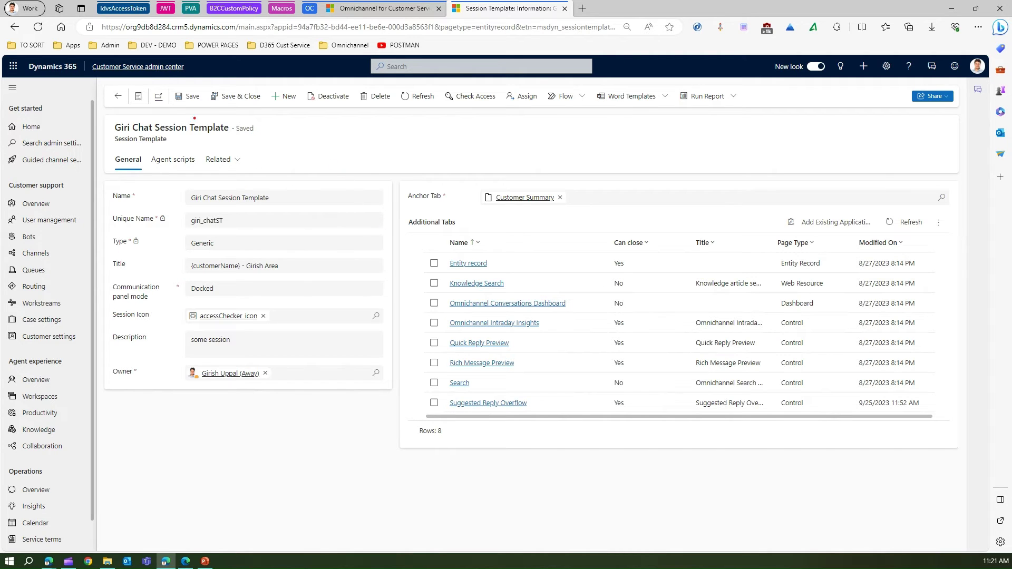
mouse_move(105, 117)
mouse_down()
mouse_move(180, 152)
mouse_move(253, 154)
mouse_move(346, 205)
mouse_move(405, 285)
mouse_up()
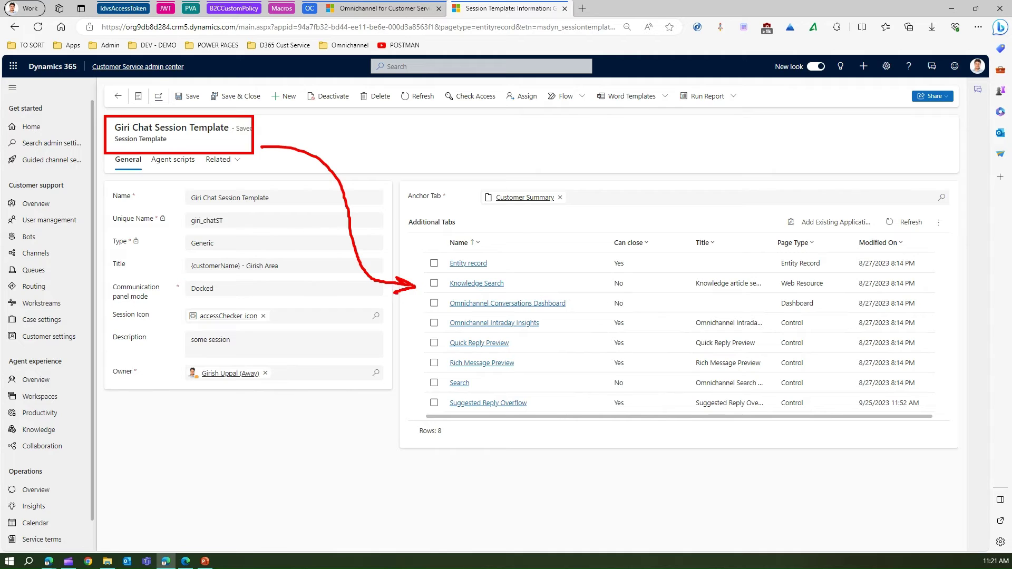
drag(476, 194, 576, 191)
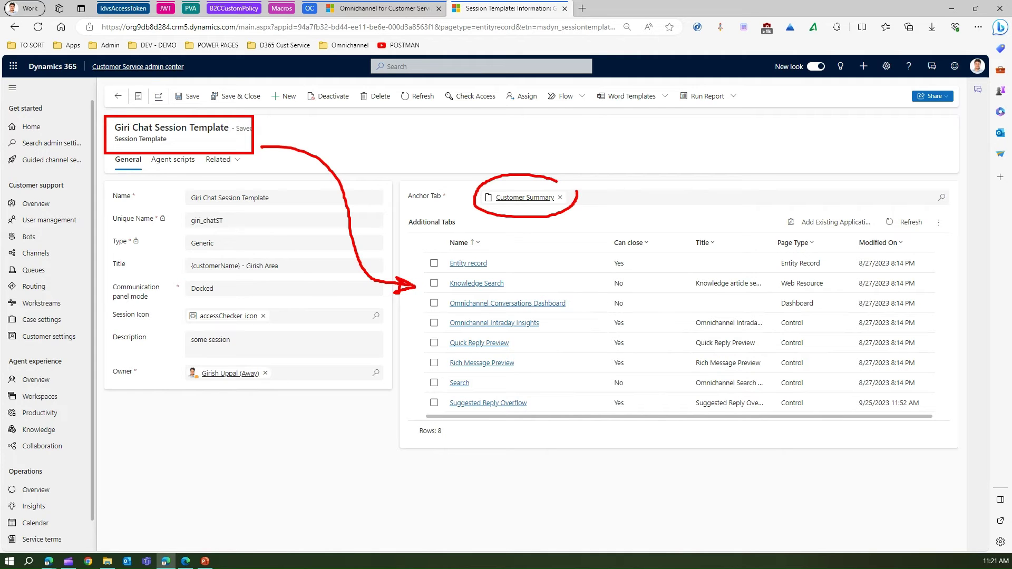
mouse_move(472, 238)
mouse_down()
mouse_move(406, 301)
mouse_move(469, 438)
mouse_move(572, 266)
mouse_move(459, 227)
mouse_up()
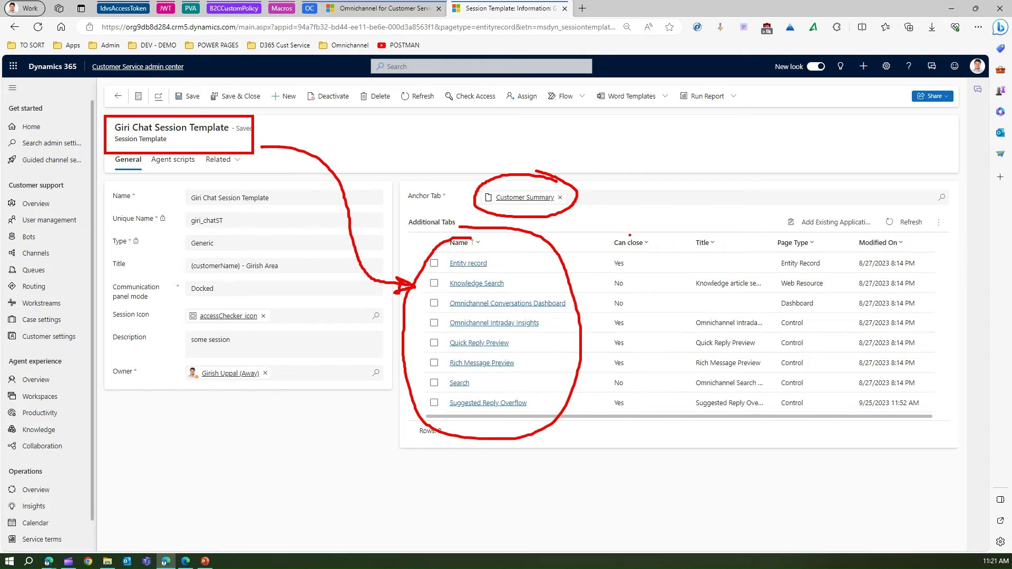
mouse_move(601, 232)
mouse_down()
mouse_move(613, 421)
mouse_move(658, 298)
mouse_move(623, 227)
mouse_up()
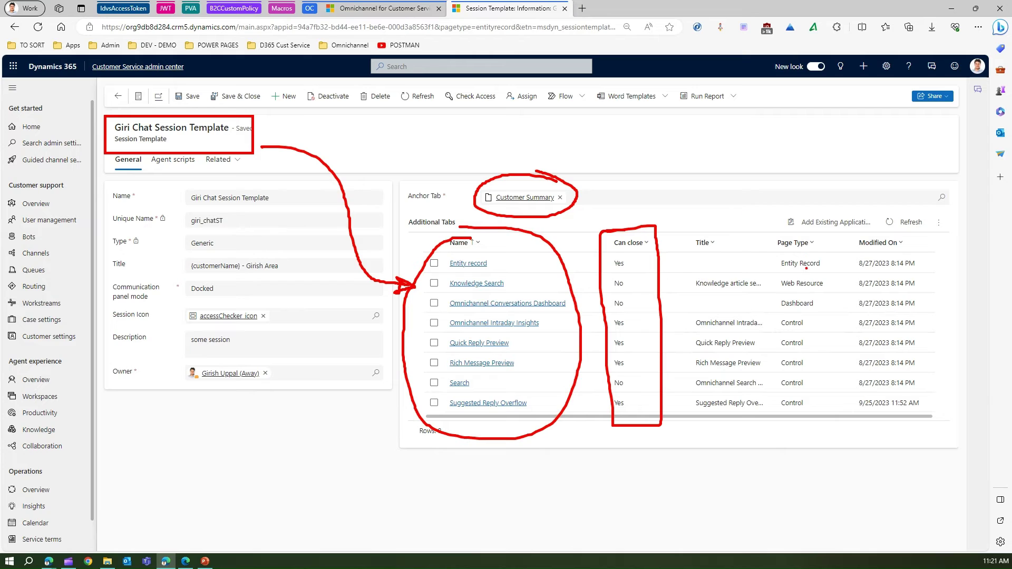
drag(506, 263, 774, 263)
drag(527, 287, 789, 291)
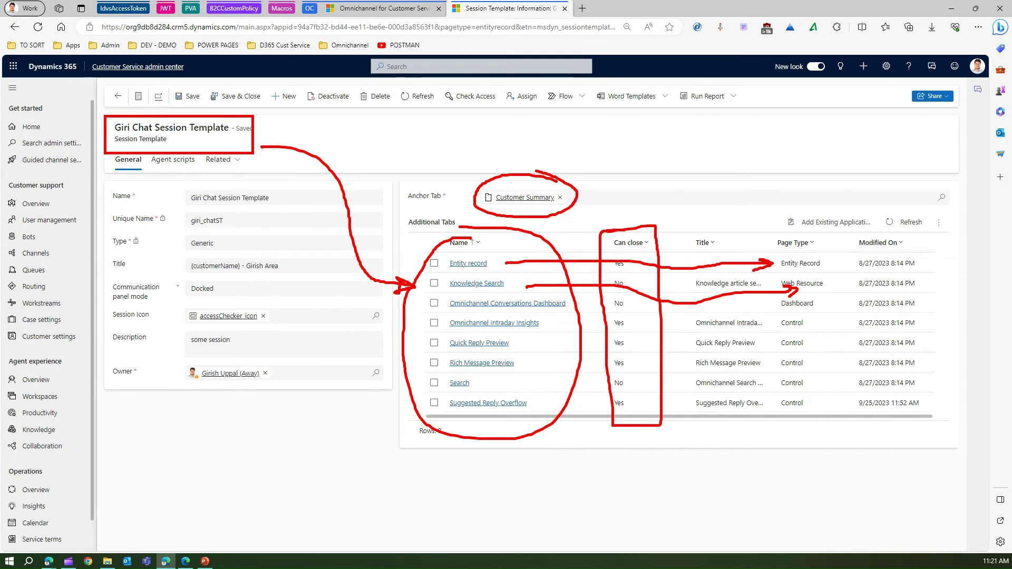
drag(525, 314, 772, 304)
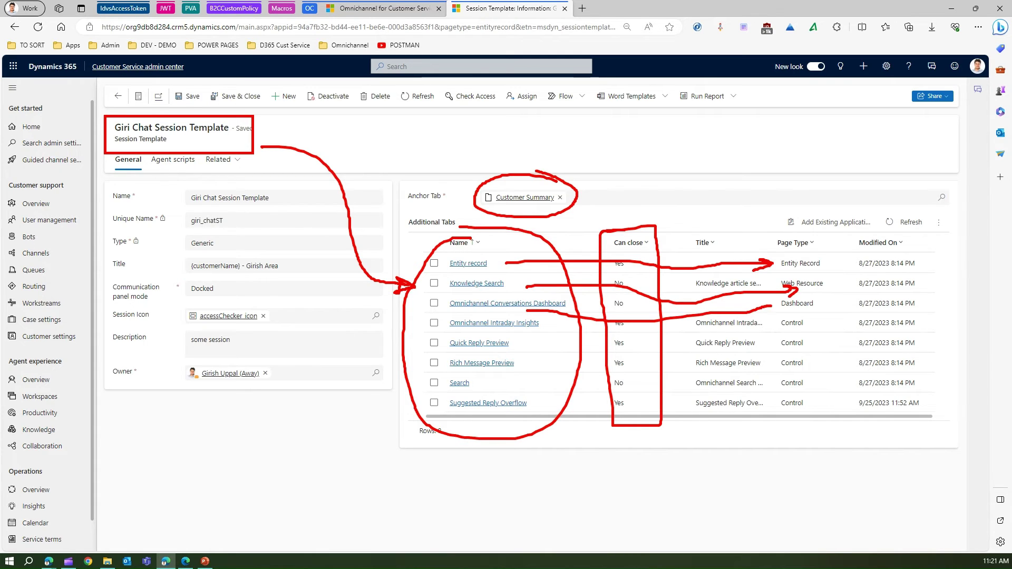
mouse_move(513, 339)
mouse_down()
mouse_move(536, 384)
mouse_move(709, 356)
mouse_up()
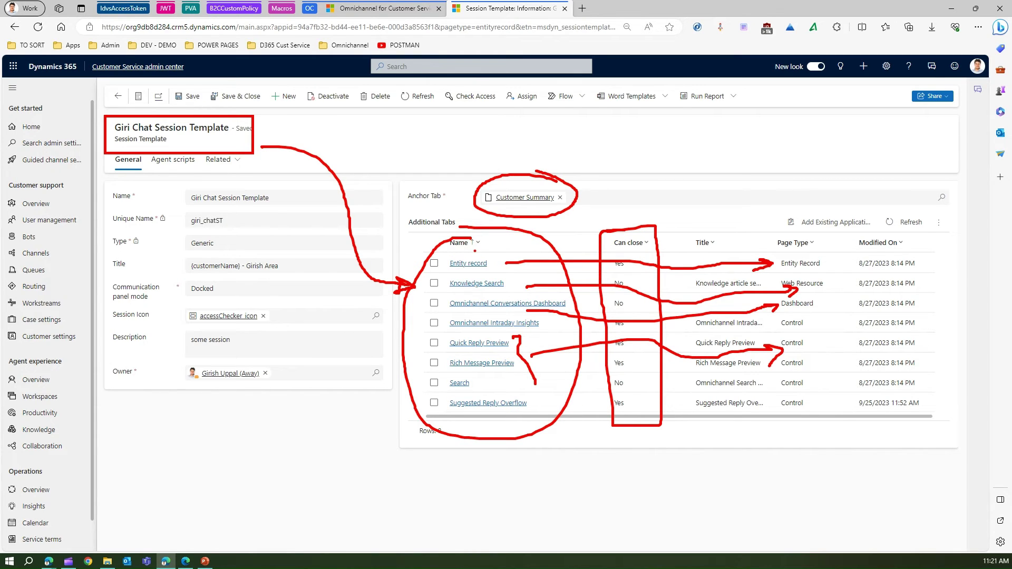
mouse_move(419, 275)
mouse_down()
mouse_move(477, 424)
mouse_move(548, 263)
mouse_move(471, 236)
mouse_up()
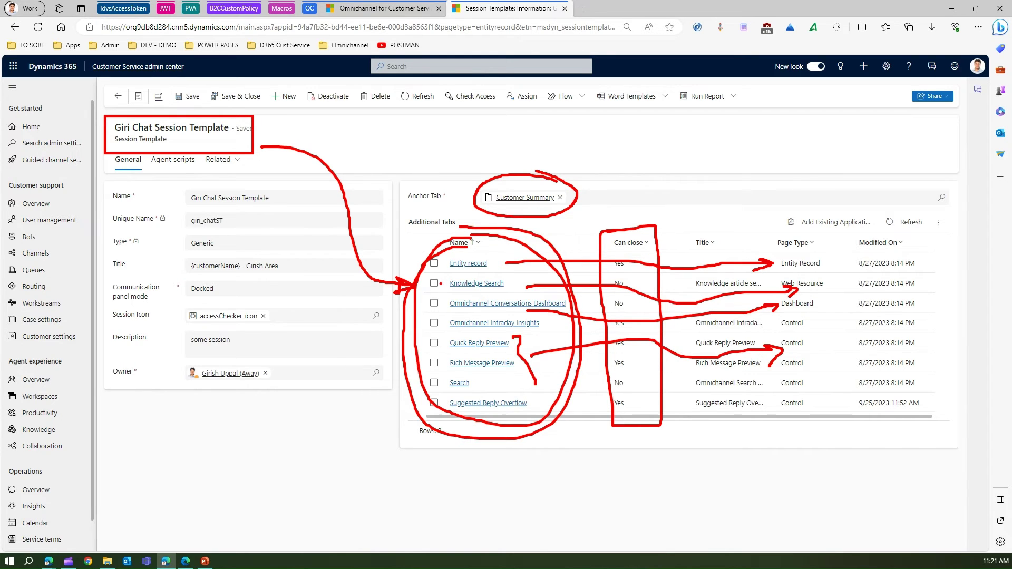
key(Escape)
- Switch between the session template record and the agent's chat session
click(383, 8)
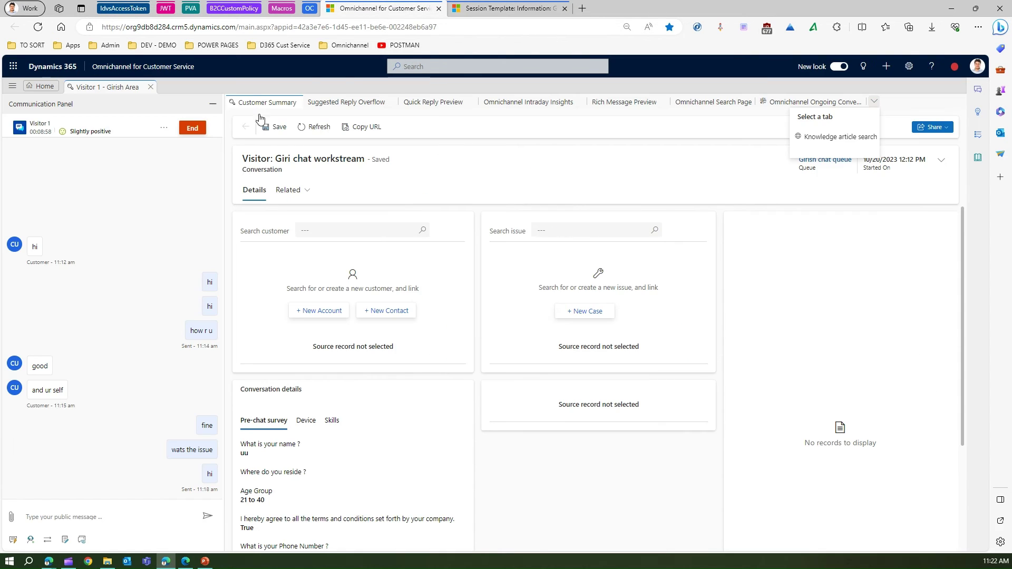
key(ctrl+Tab)
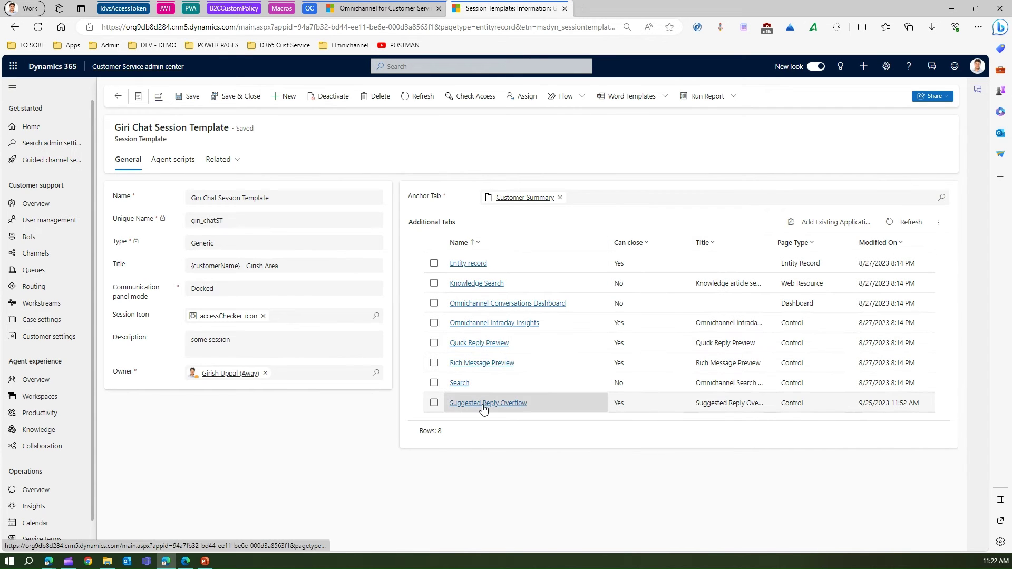
click(383, 8)
- Open the Suggested Reply Overflow, Quick Reply Preview, Intraday Insights, Rich Message Preview and Search Page tabs, then return to the template
click(352, 105)
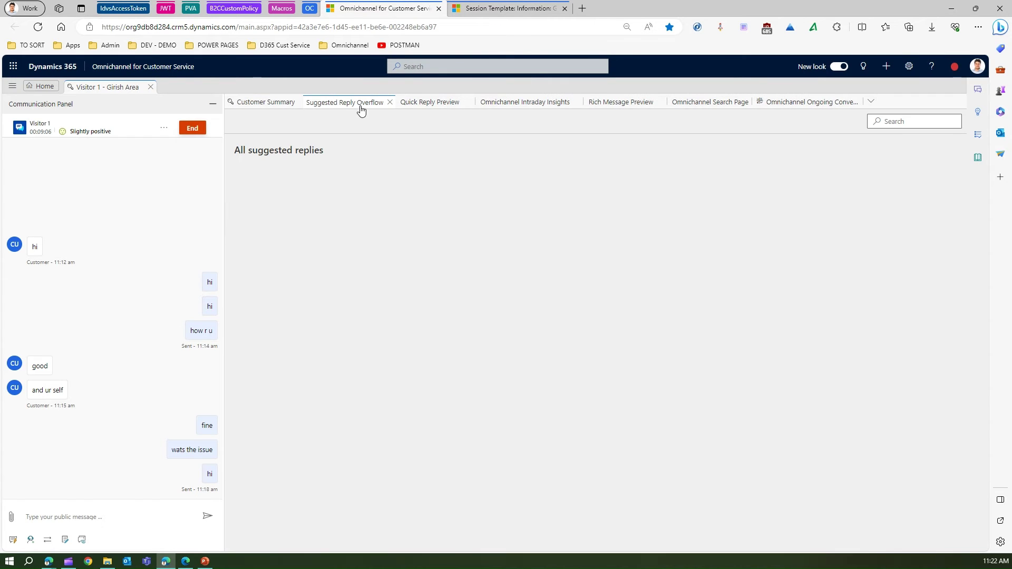
click(428, 106)
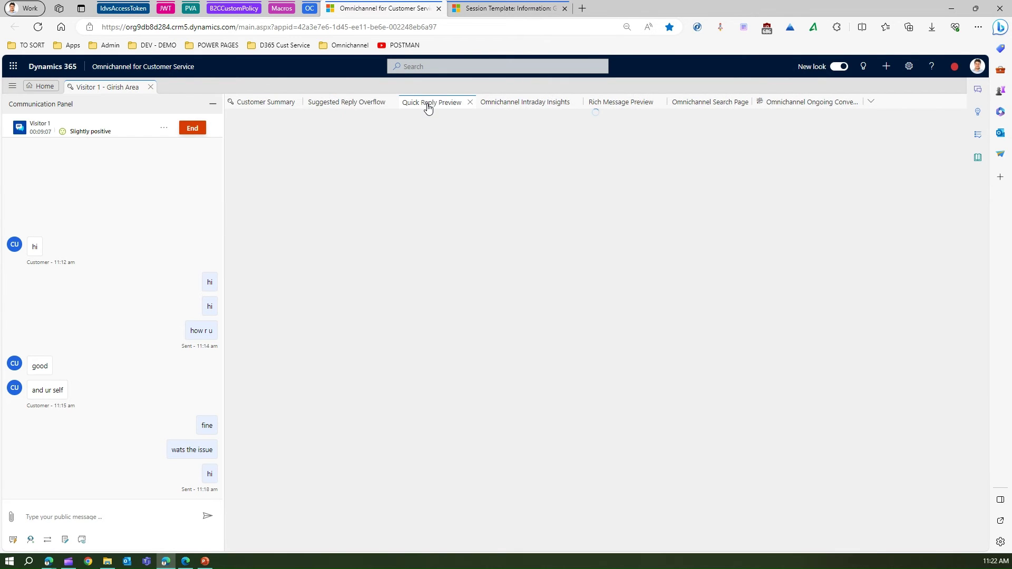
click(525, 106)
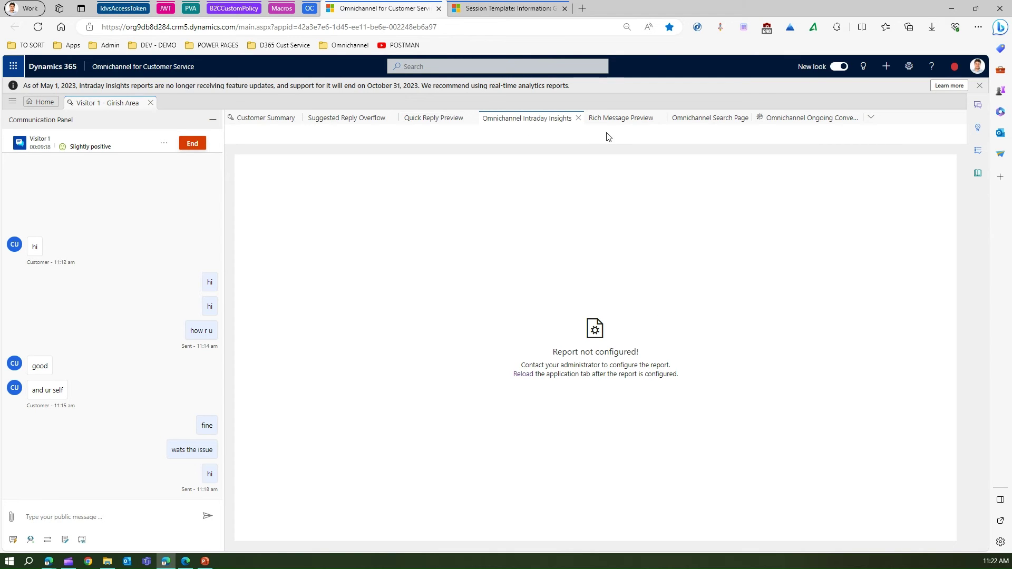
click(624, 120)
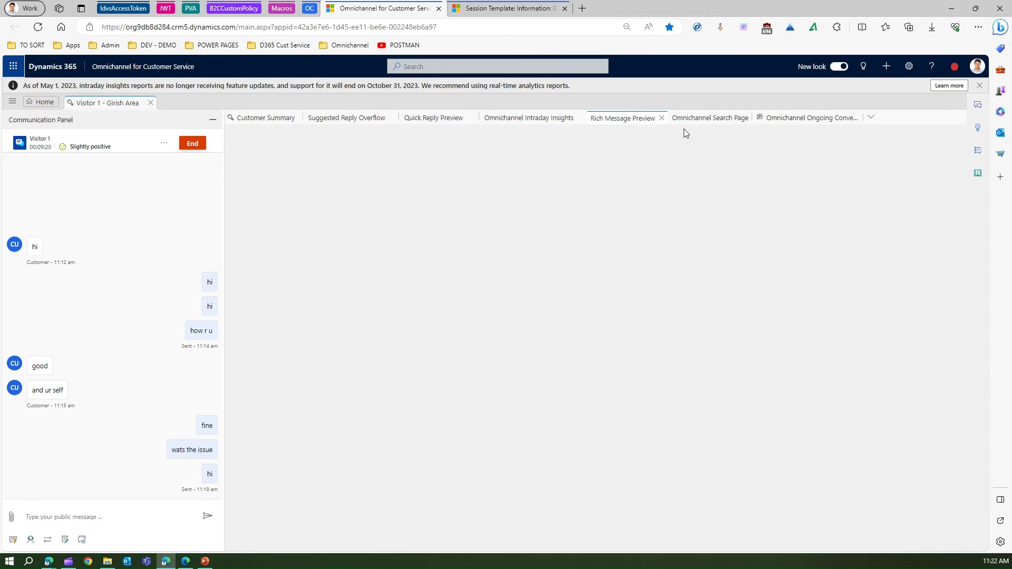
click(702, 121)
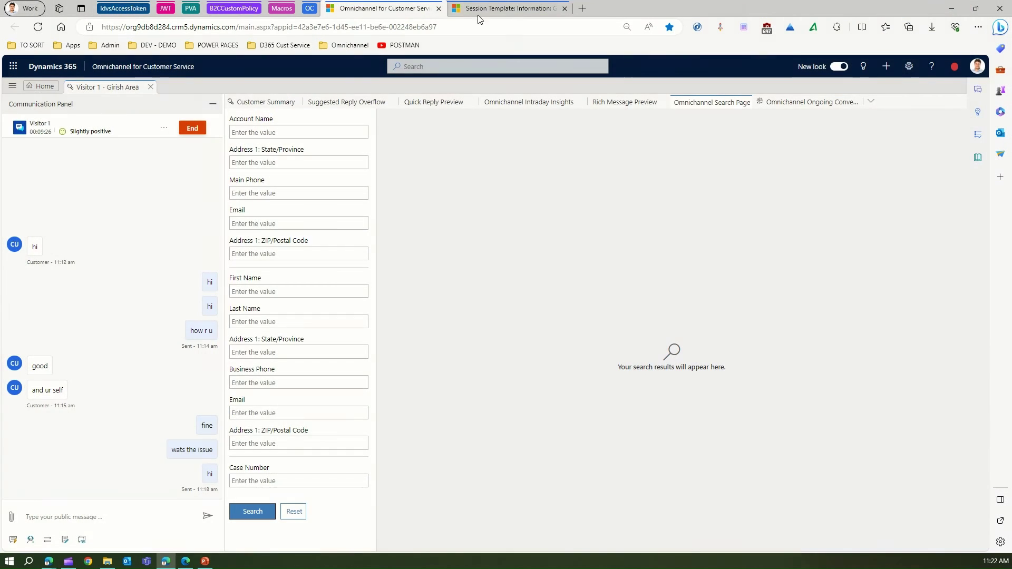
click(493, 8)
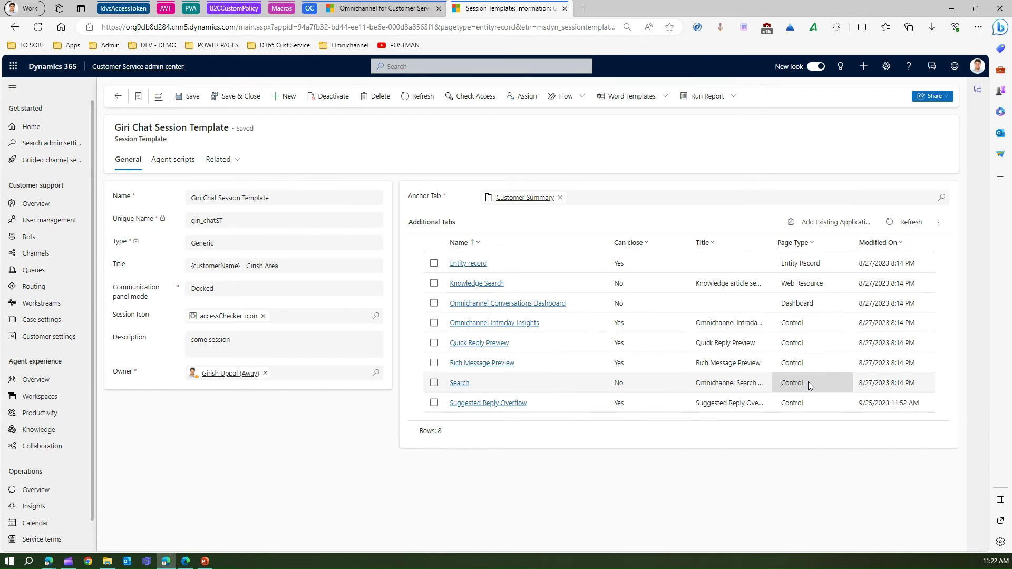
- Open the Ongoing Conversations Dashboard and Omnichannel Search Page session tabs, comparing them with the template's Additional Tabs
key(ctrl+shift+Tab)
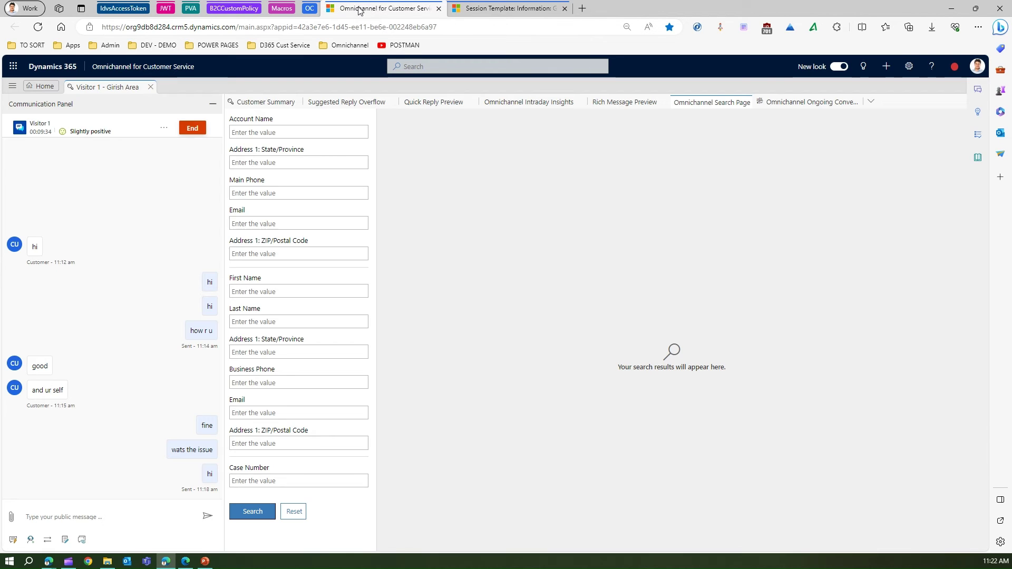
click(805, 103)
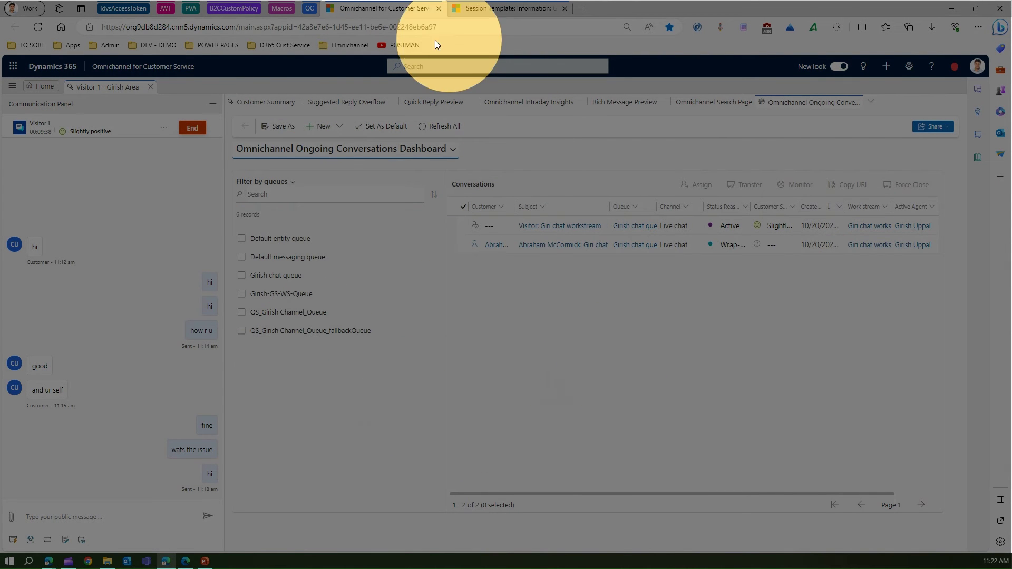
click(485, 11)
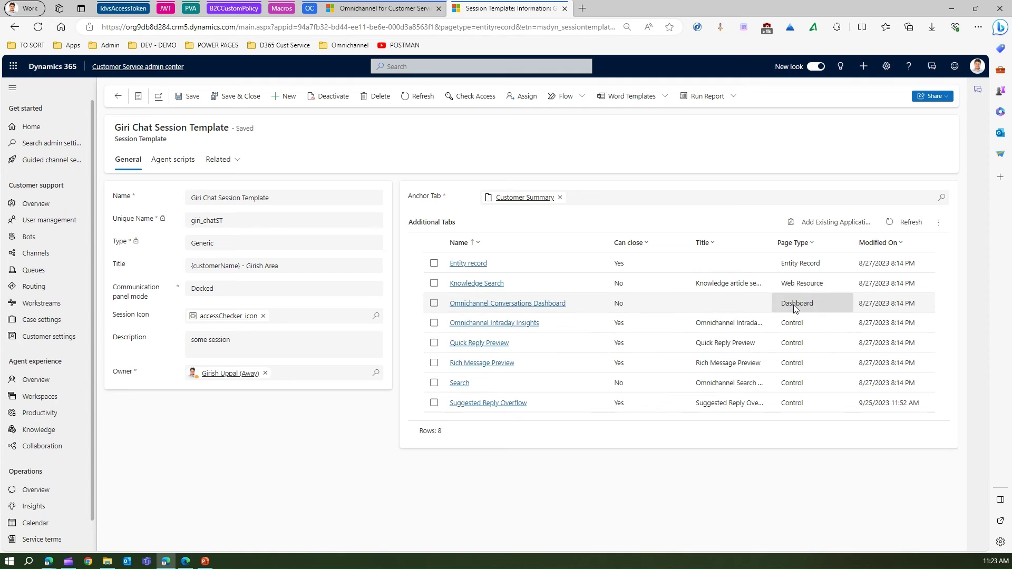
click(345, 12)
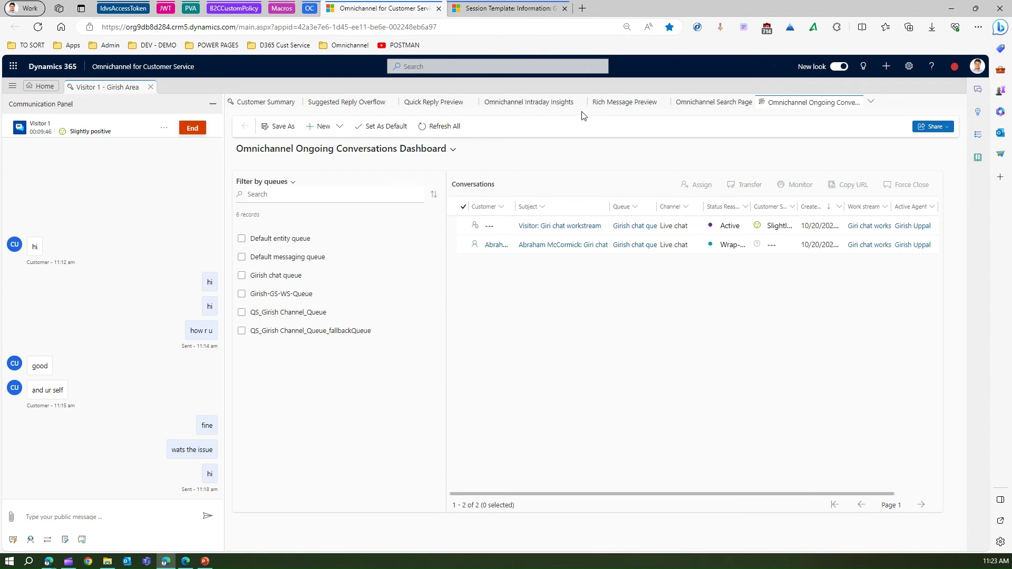
click(506, 9)
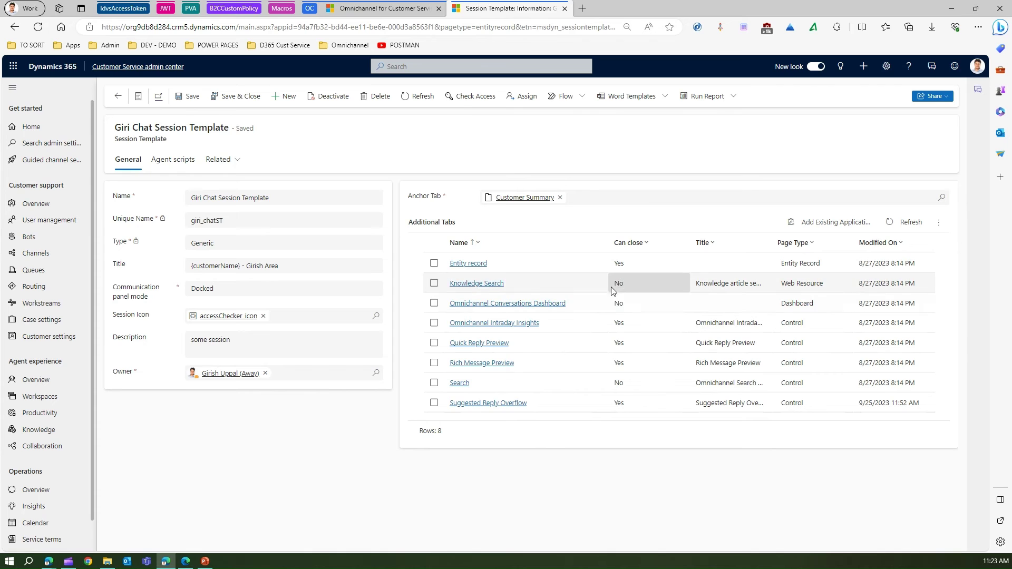
click(384, 8)
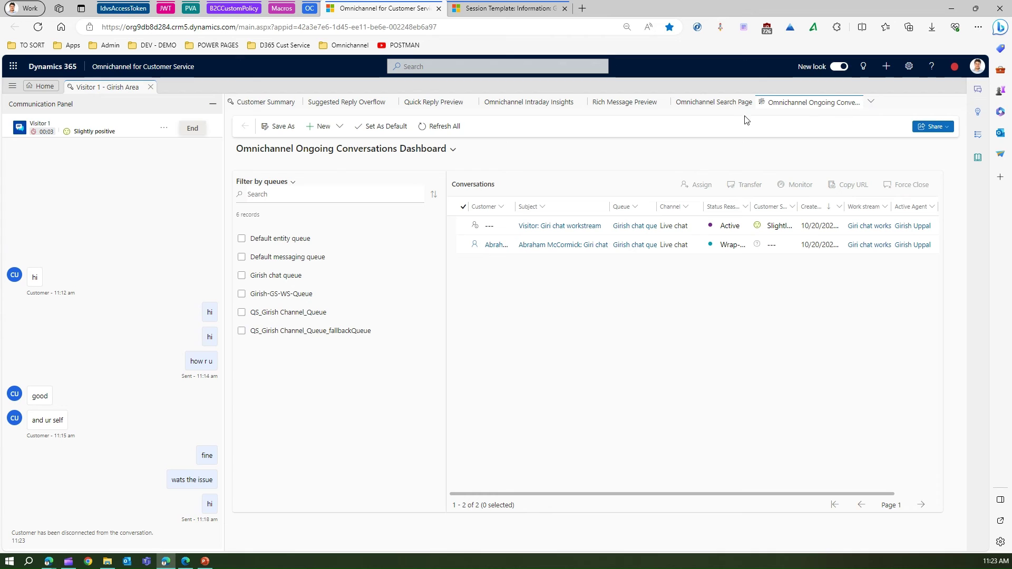
click(725, 103)
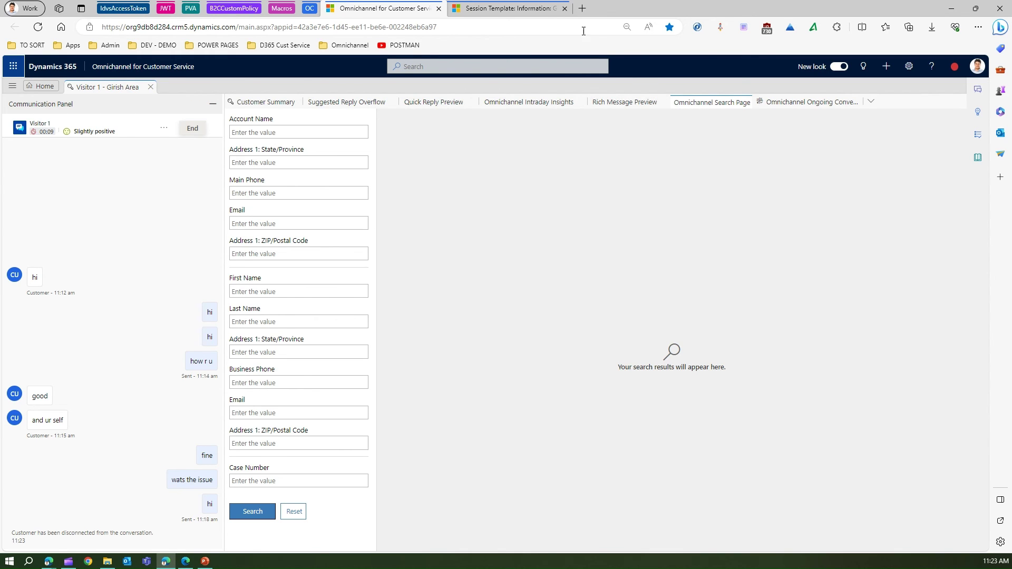
click(529, 10)
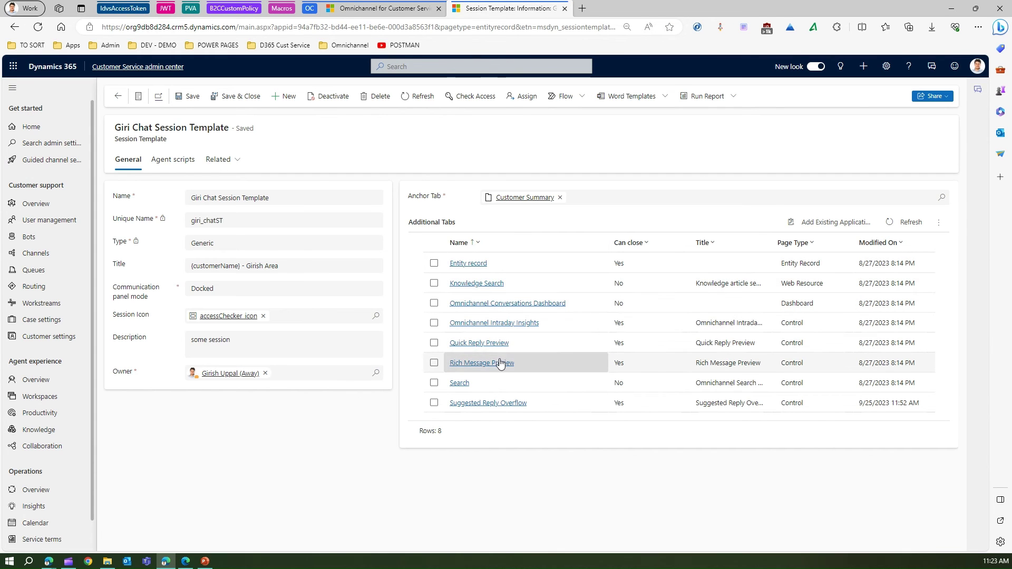
- Close the Rich Message Preview and Omnichannel Intraday Insights session tabs, then go back to the template
click(406, 9)
click(630, 102)
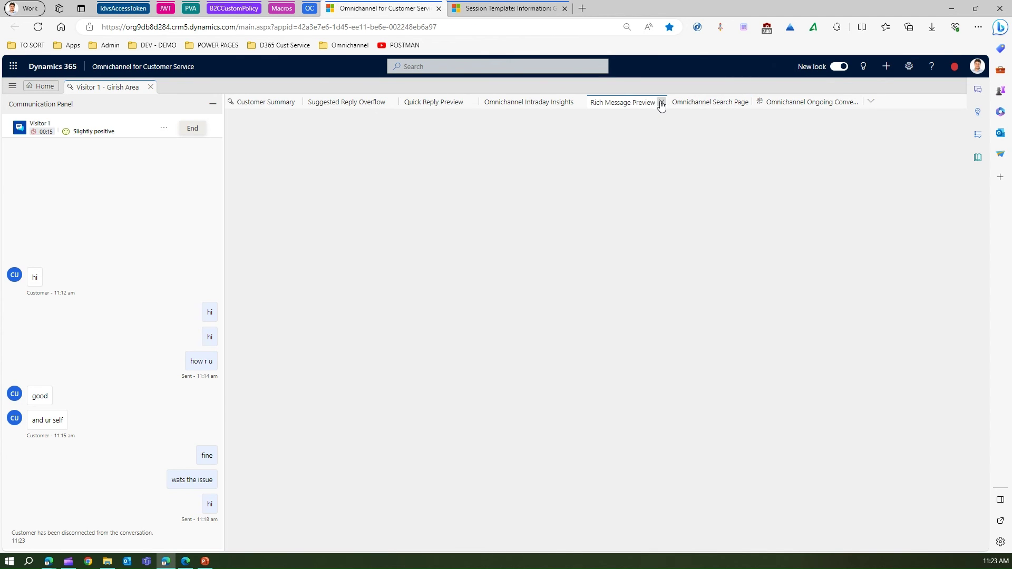
click(663, 102)
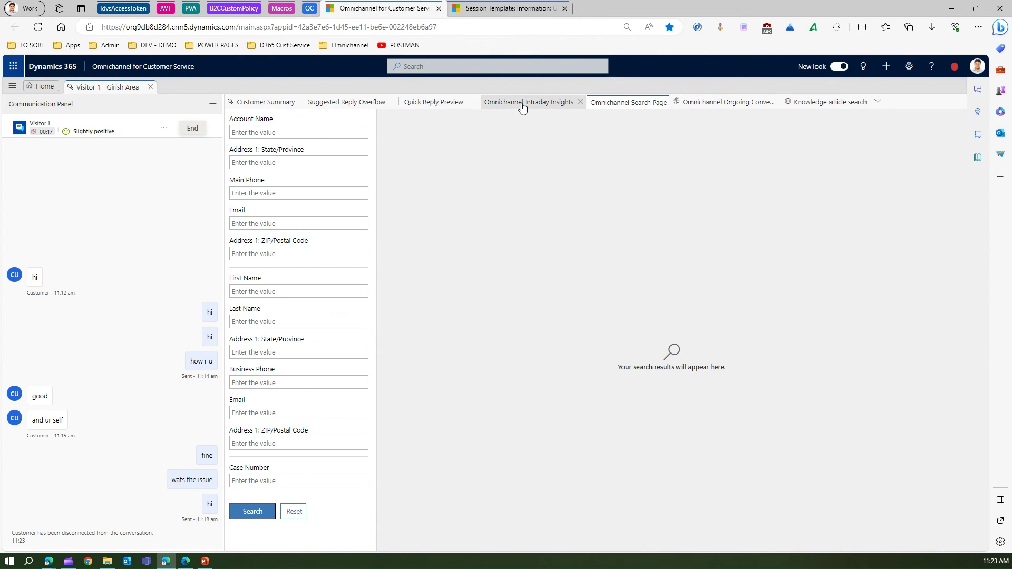
click(521, 104)
click(579, 117)
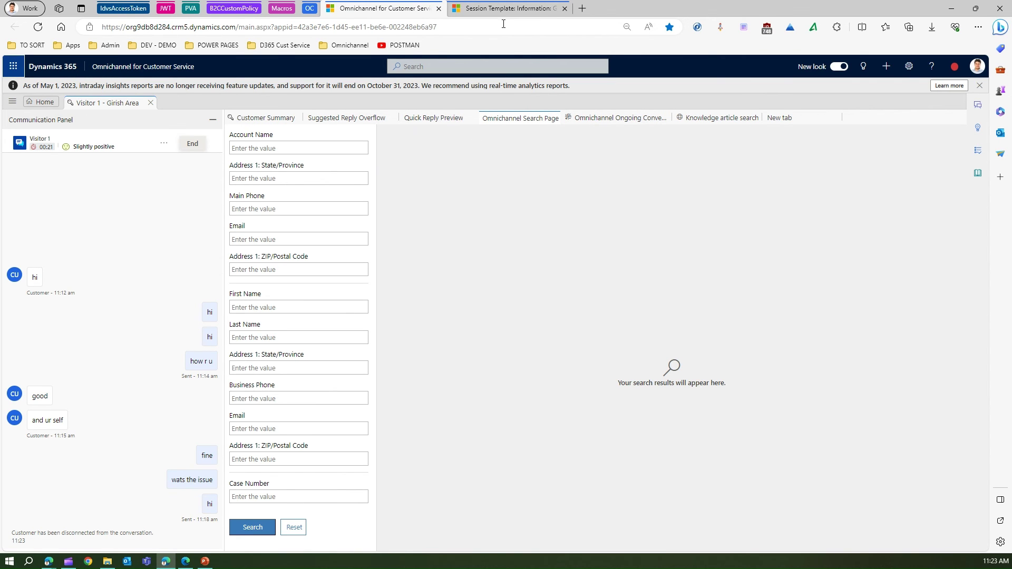
click(475, 7)
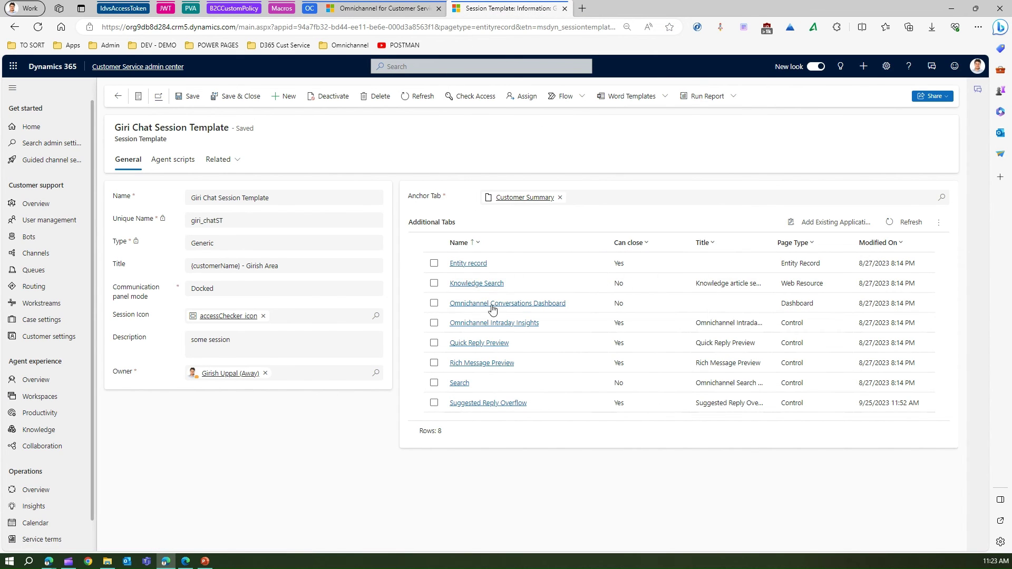
- Look up the TPT application tab template and add it to Additional Tabs
click(842, 224)
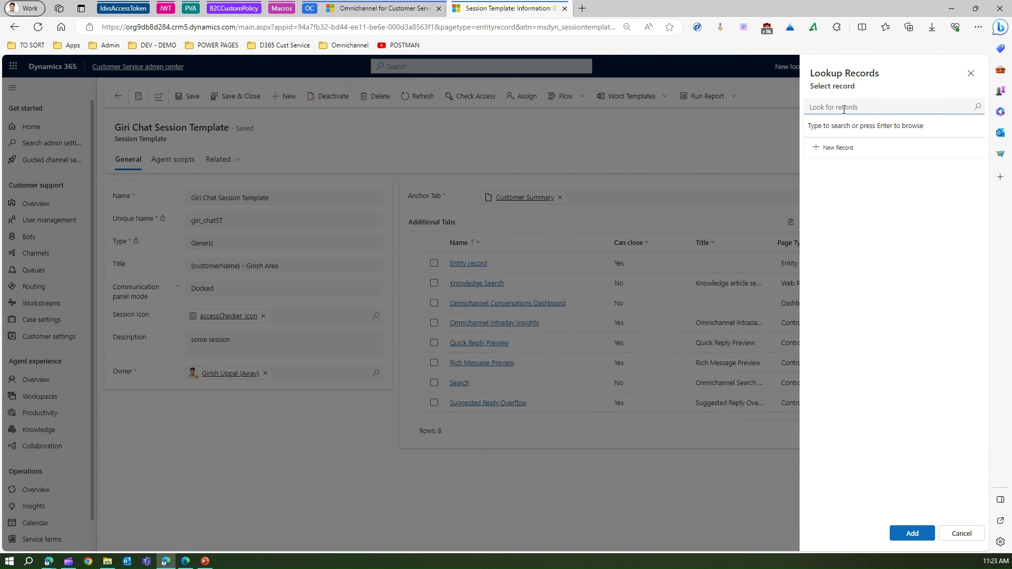
key(Return)
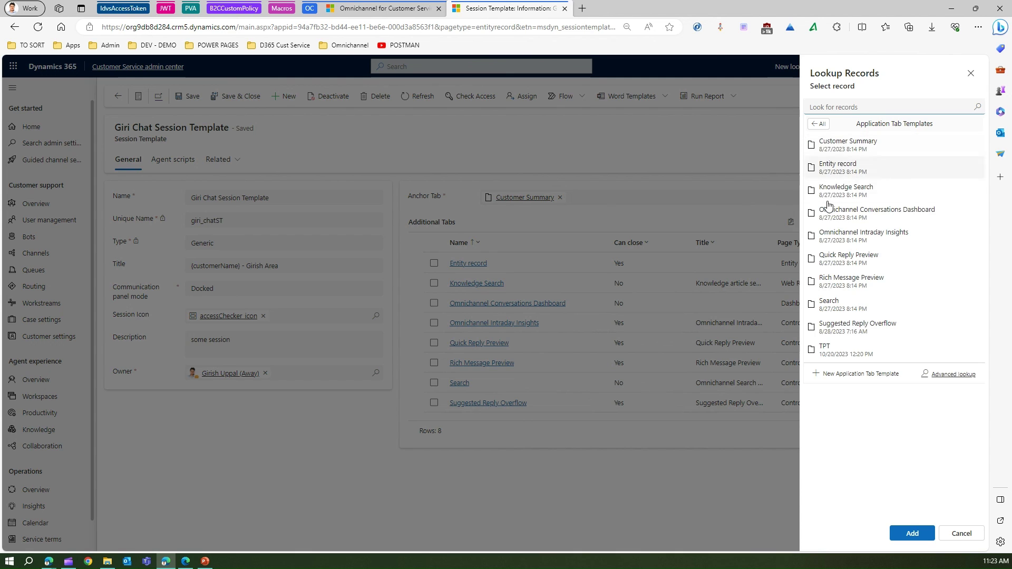
click(858, 356)
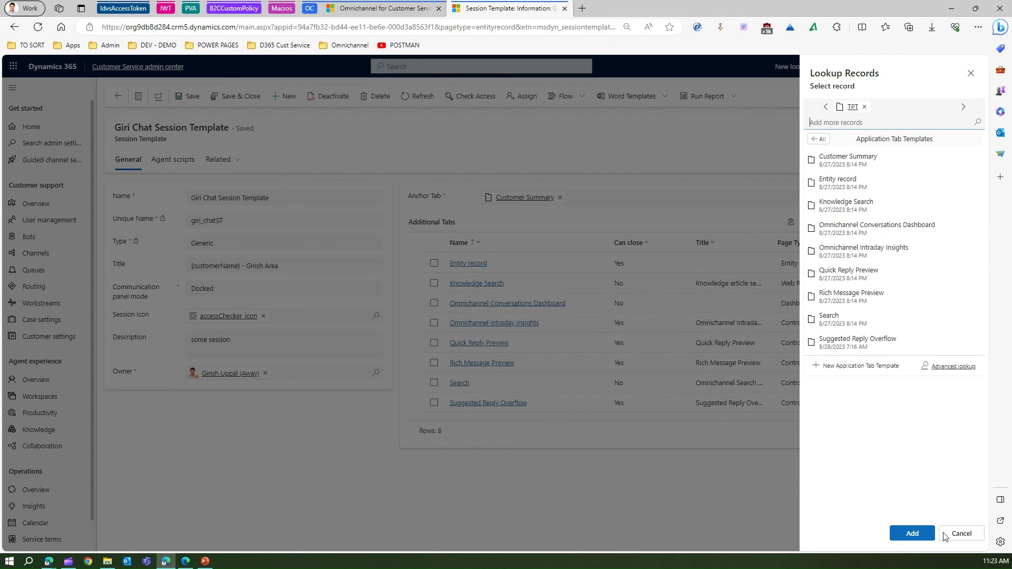
click(913, 534)
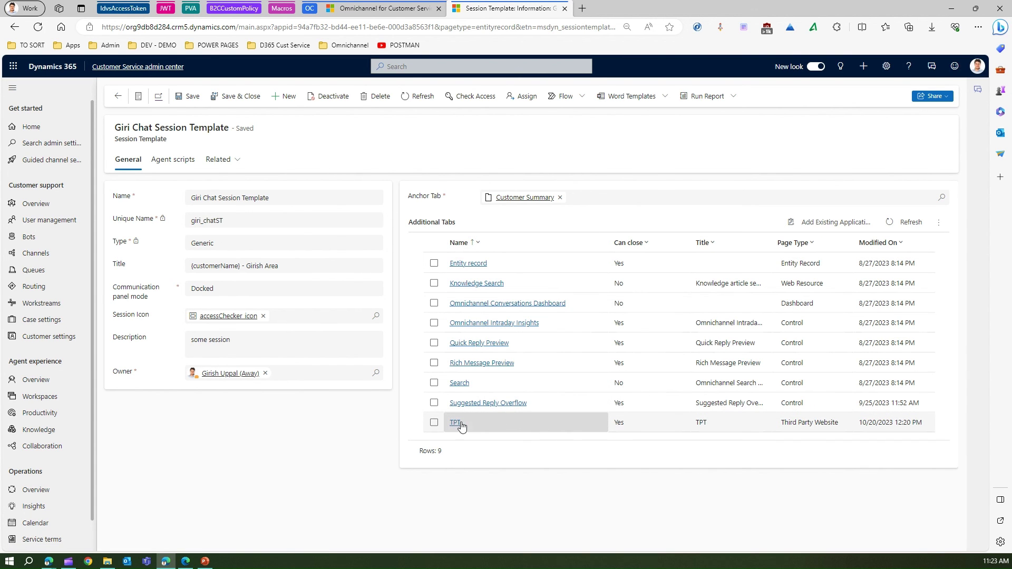
- Save the template, select the Search and Rich Message Preview rows, check more commands, then Save & Close
click(185, 96)
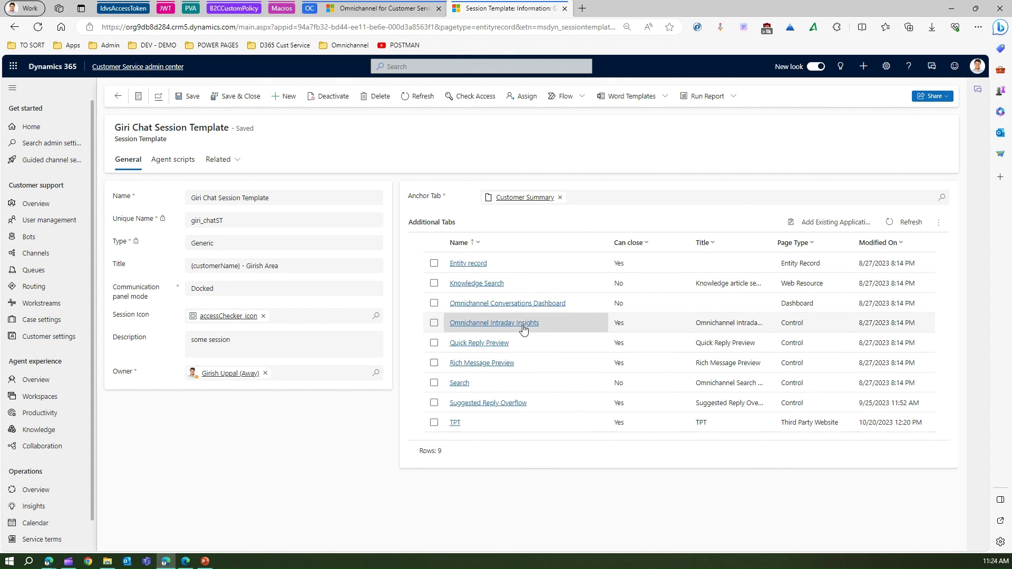
click(433, 383)
click(434, 362)
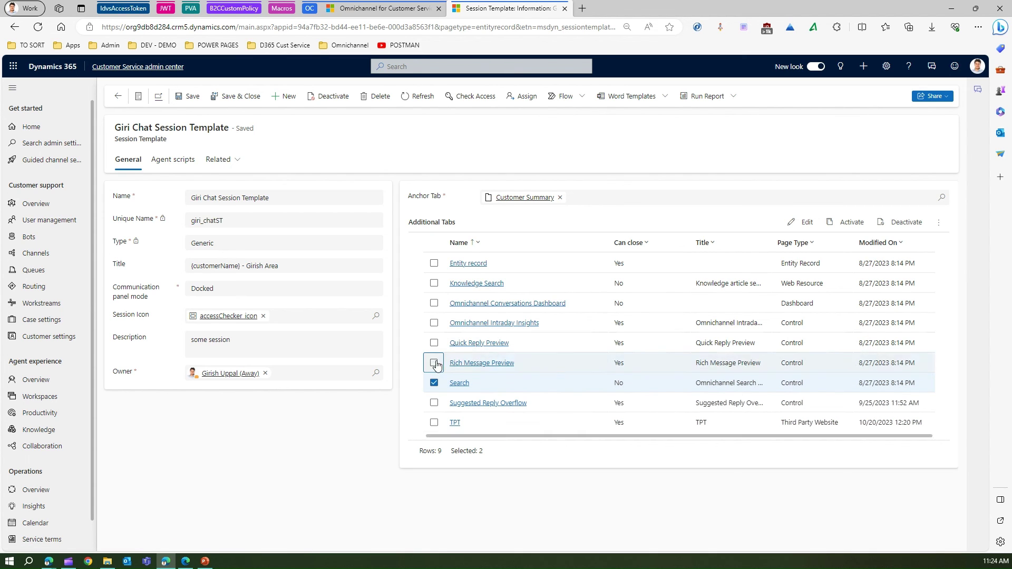
click(939, 223)
click(868, 245)
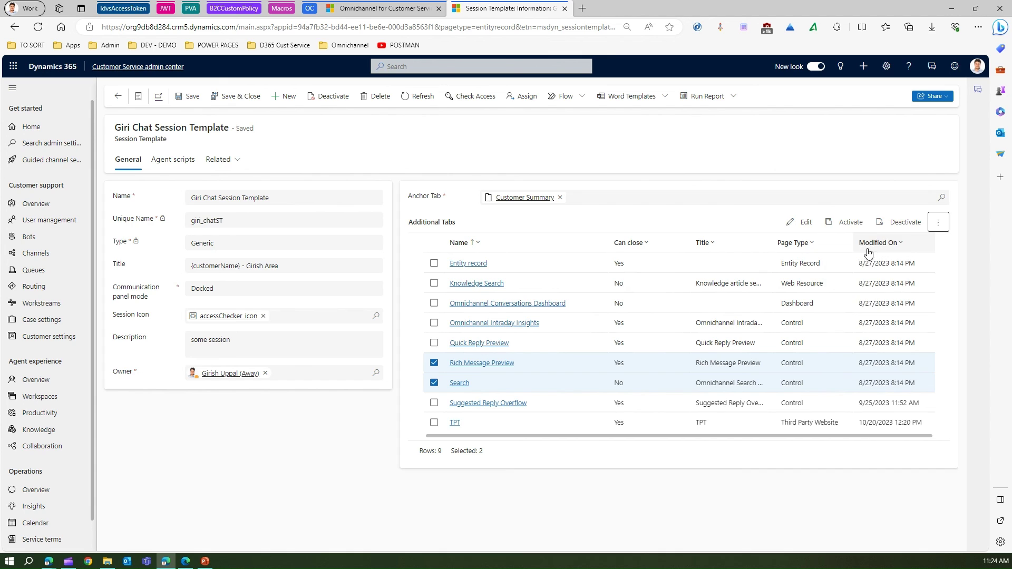
click(227, 100)
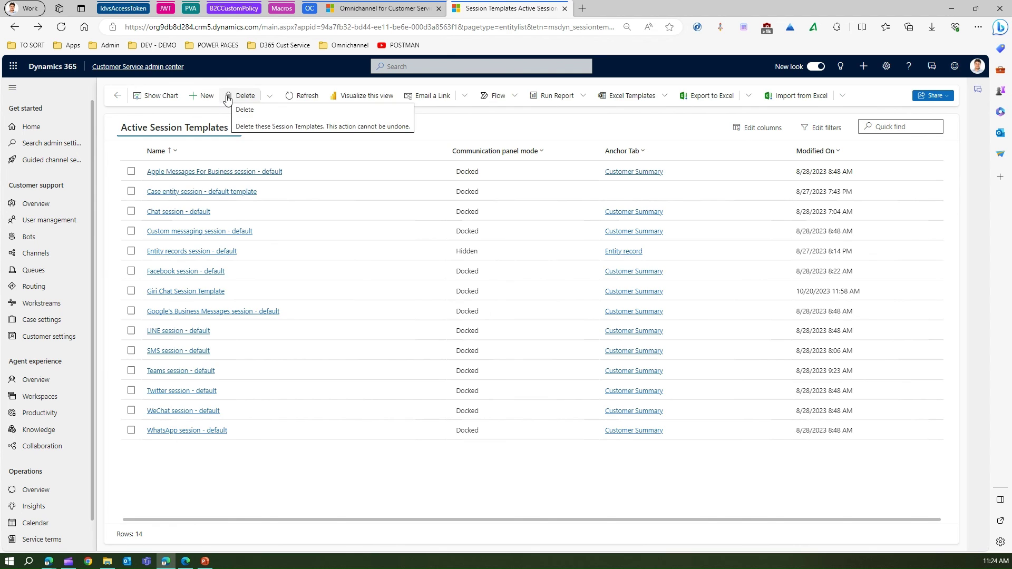
- In the agent workspace, view the Suggested Reply Overflow, Quick Reply Preview and Omnichannel Search Page session tabs
click(384, 9)
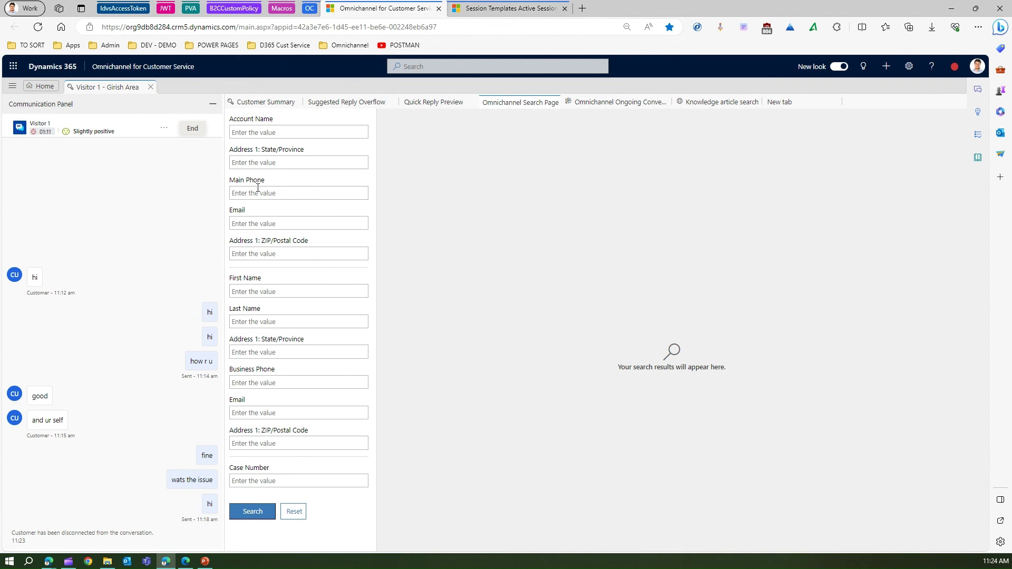
click(334, 102)
click(422, 103)
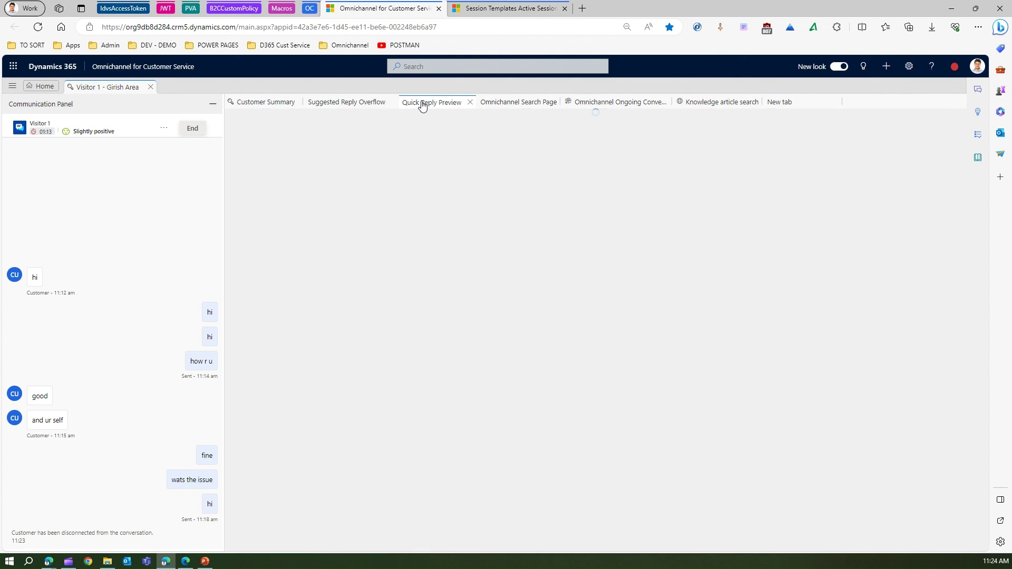
click(519, 102)
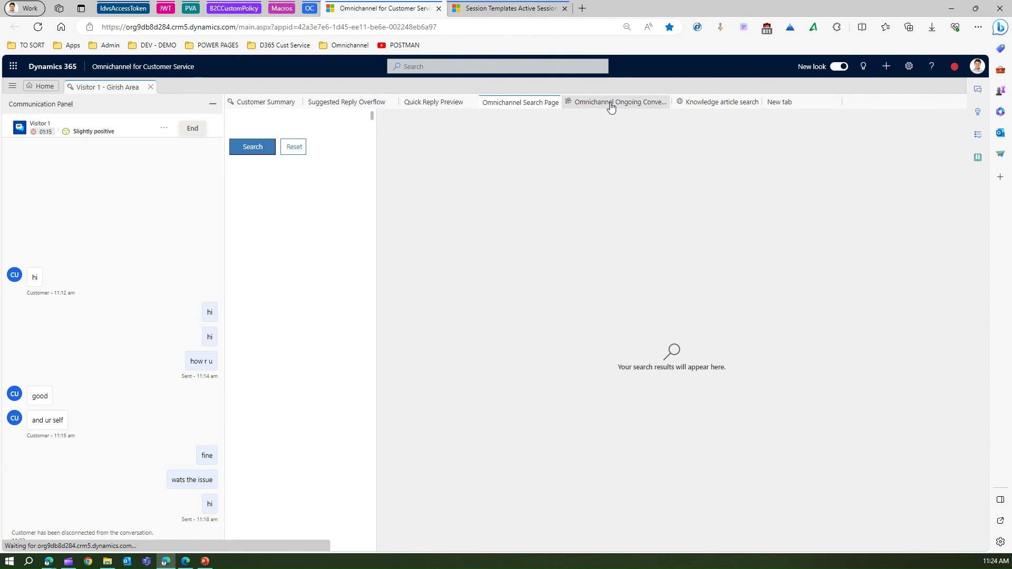